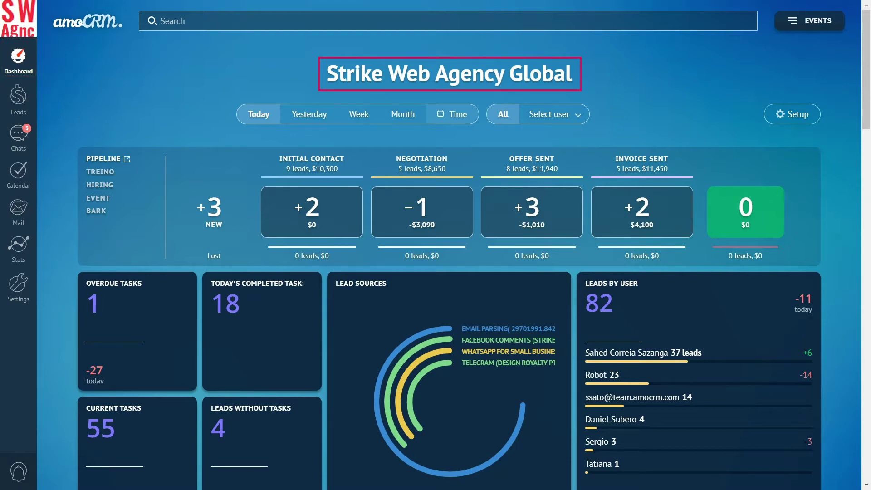
- Set the dashboard date range to run from November 1 to the 29th
left_click(463, 116)
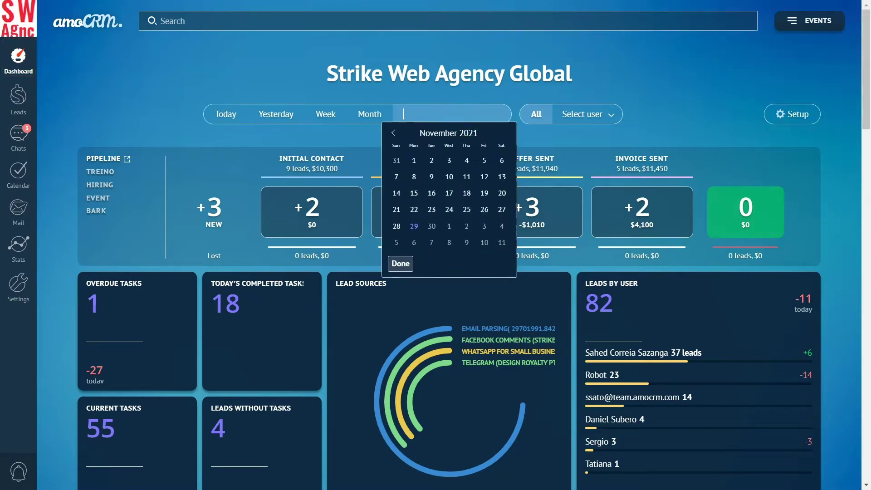
left_click(414, 159)
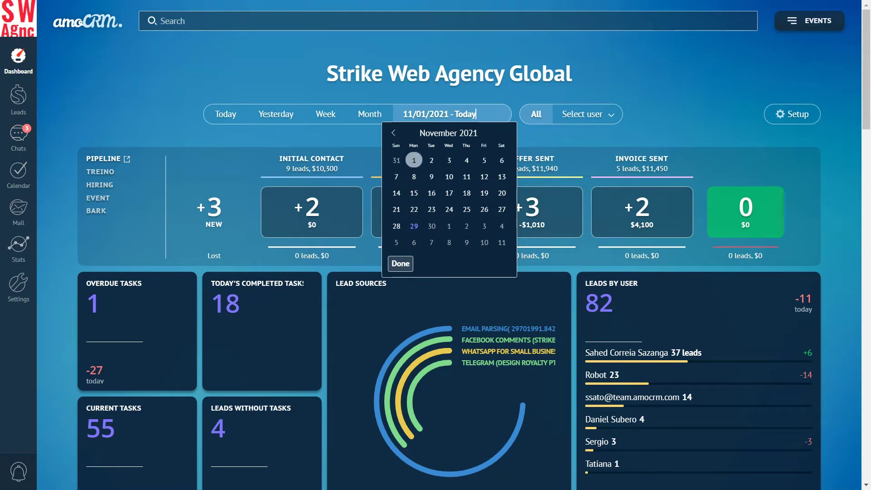
left_click(413, 226)
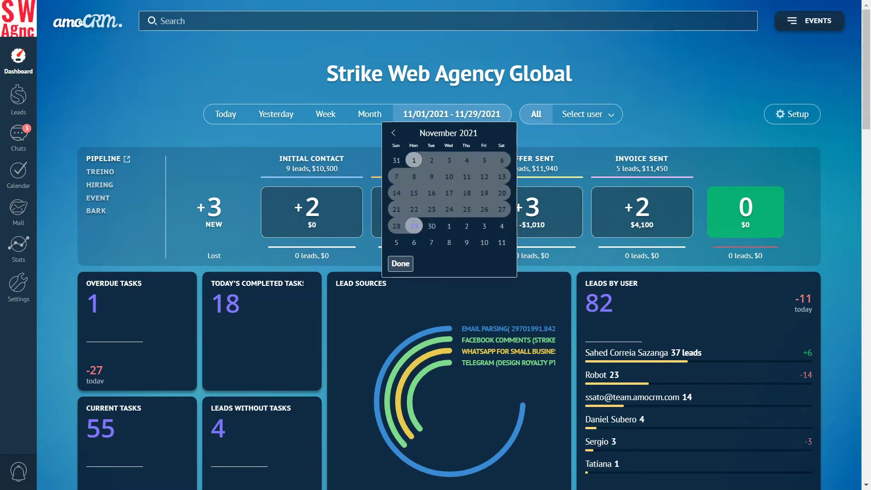
left_click(400, 263)
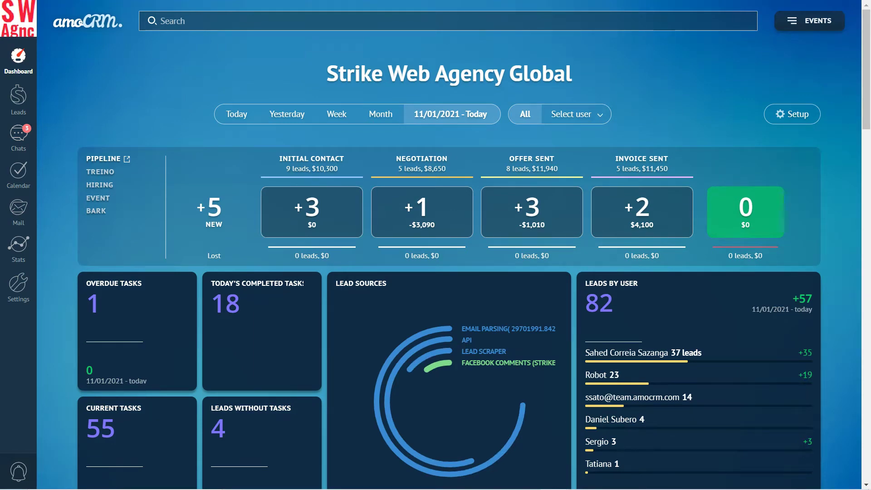
- Browse the sales office user list and keep All users selected
left_click(570, 114)
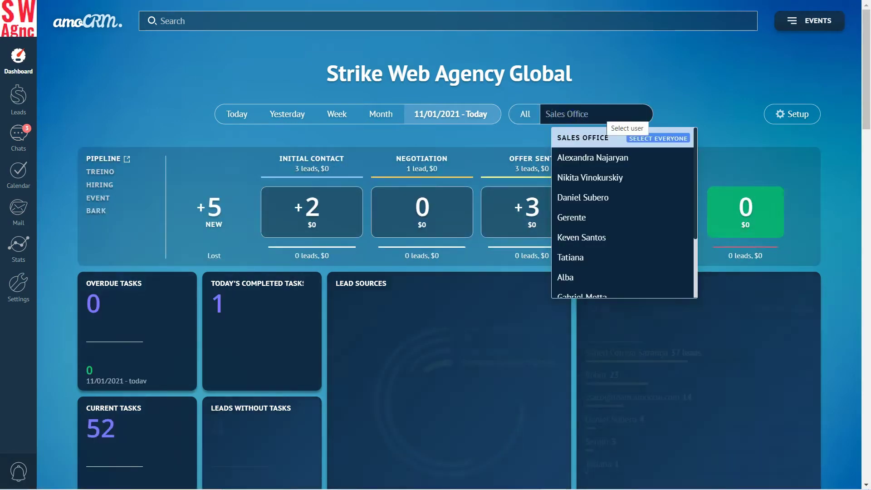
key("Down")
key("Down")
key("Down")
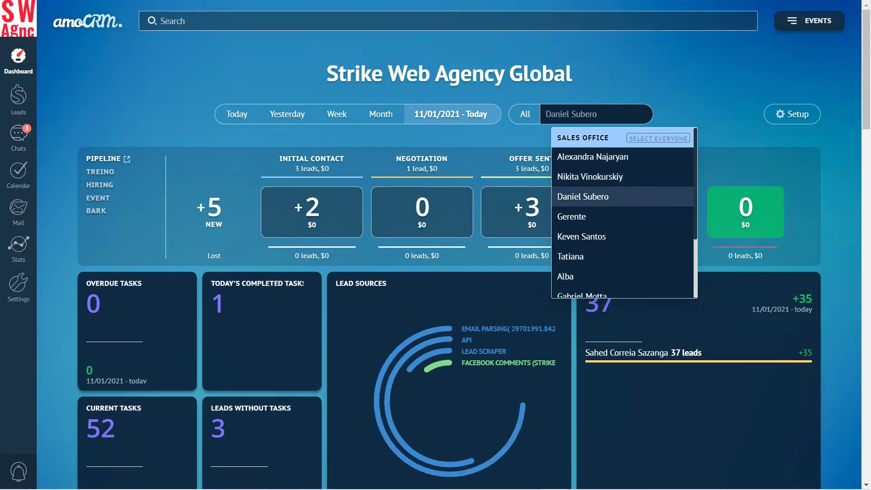
key("Down")
key("Down")
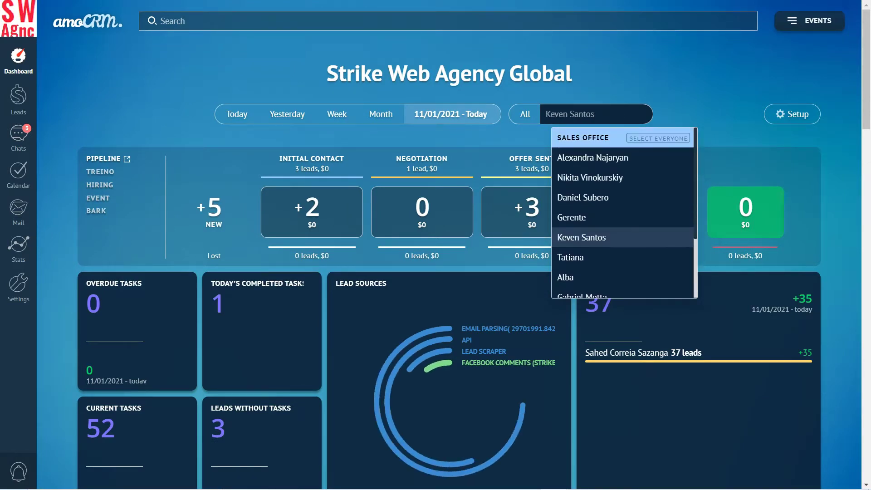
key("Up")
key("Up")
key("Up")
key("Up")
key("Up")
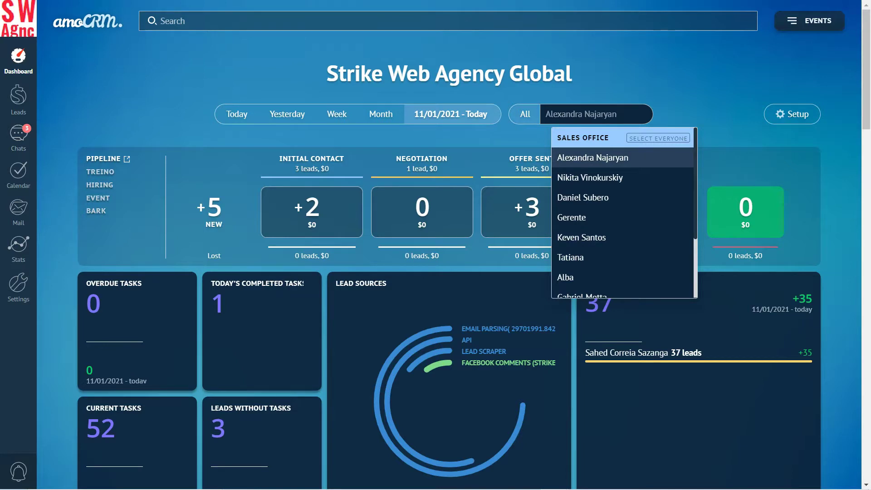
key("Return")
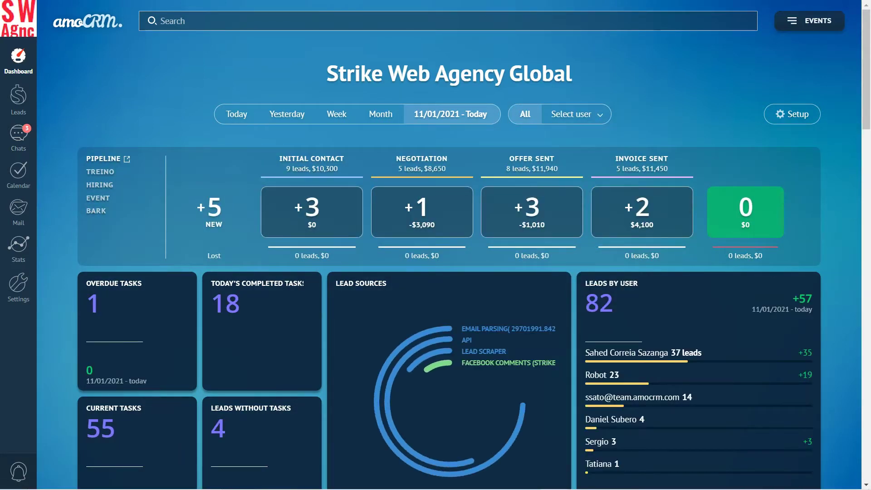
left_click(95, 184)
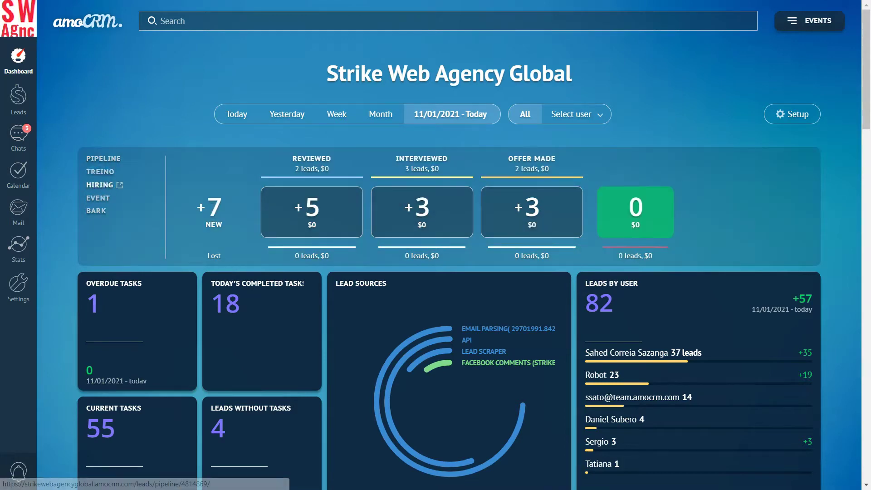
left_click(96, 198)
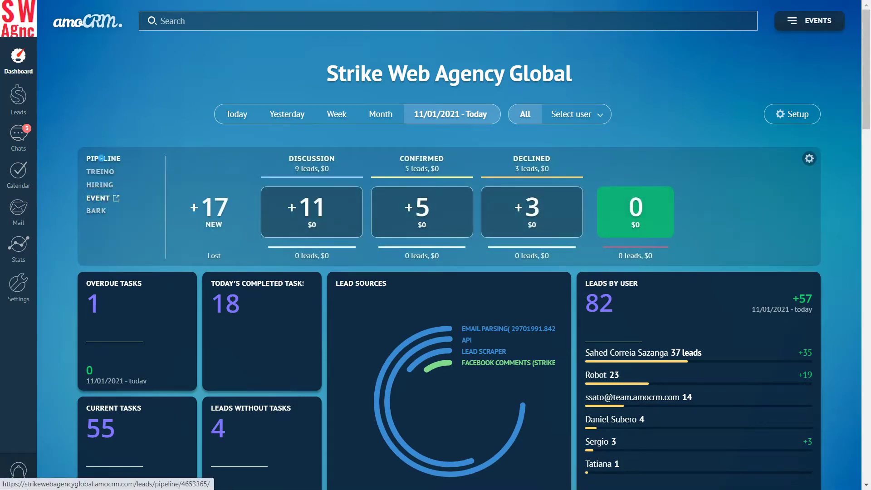
left_click(100, 158)
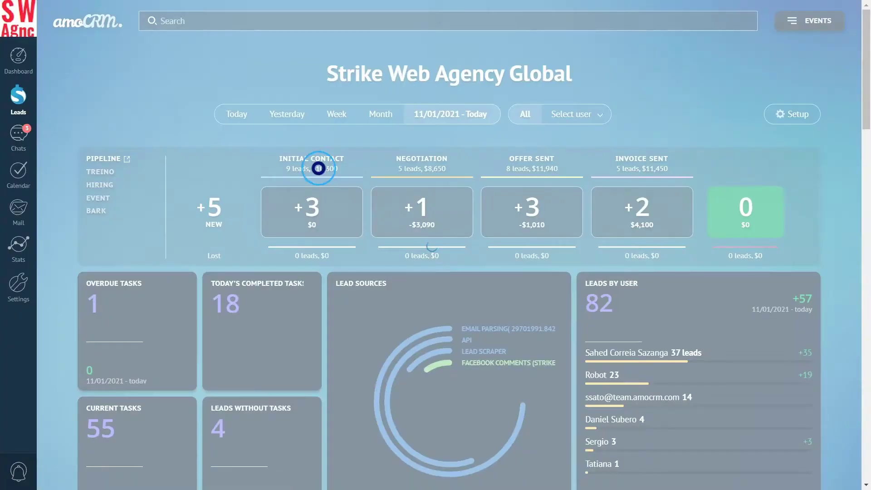
- Open the leads in the Initial Contact pipeline stage
left_click(317, 168)
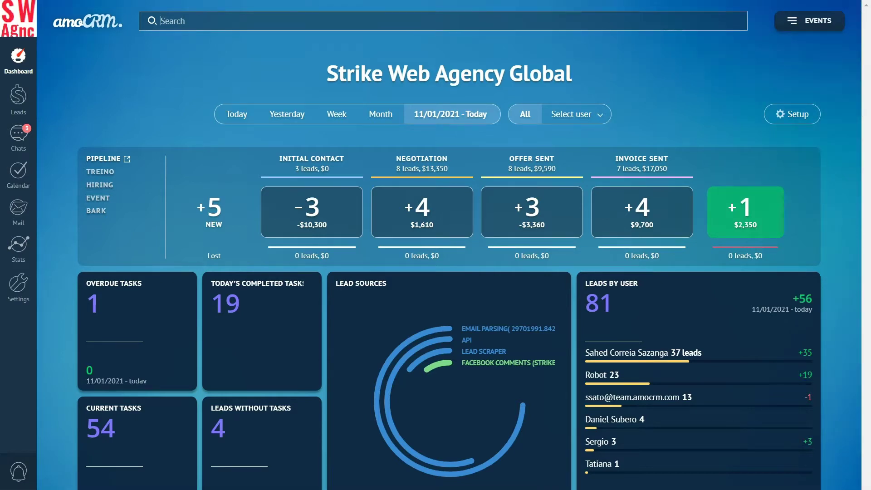
left_click(160, 20)
type("Alexa")
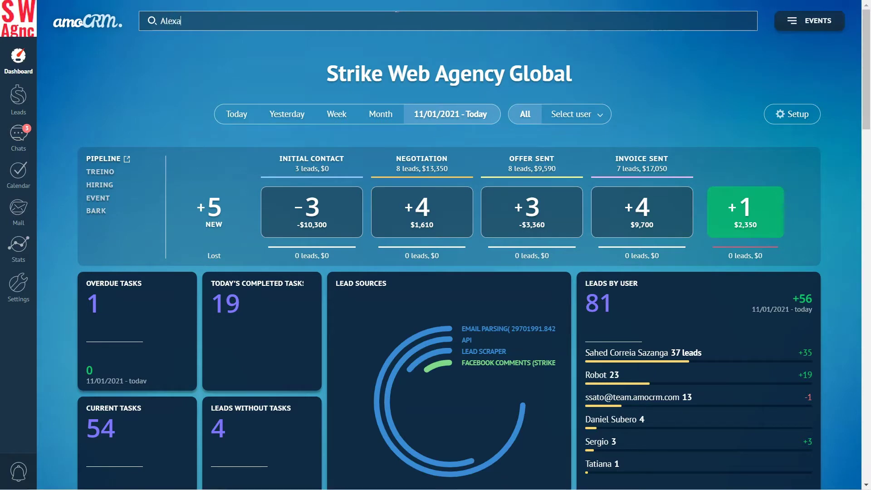
key("Down")
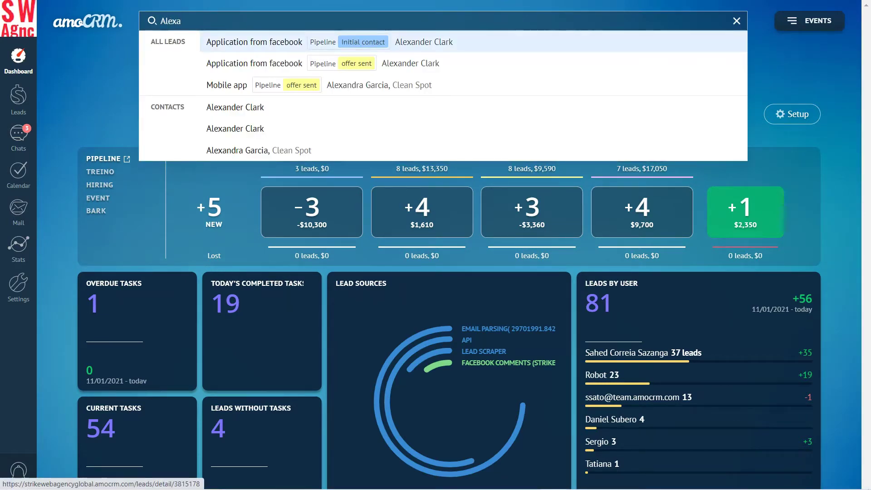
key("Return")
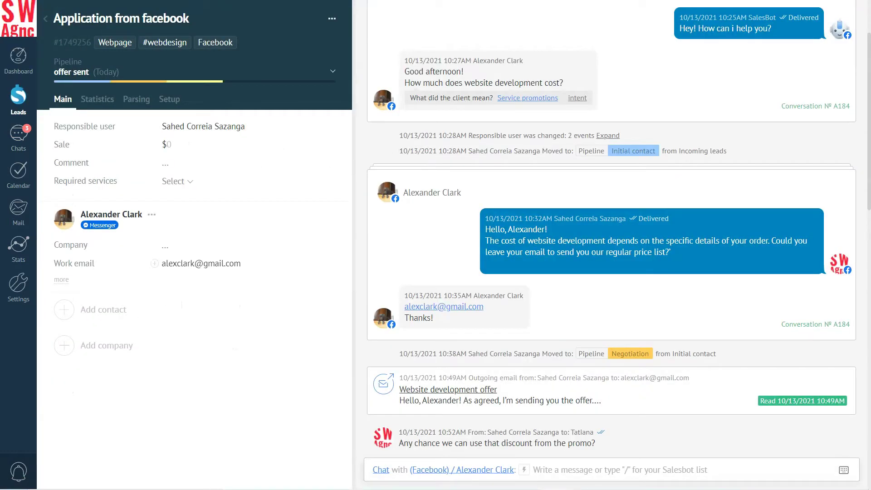
left_click(18, 56)
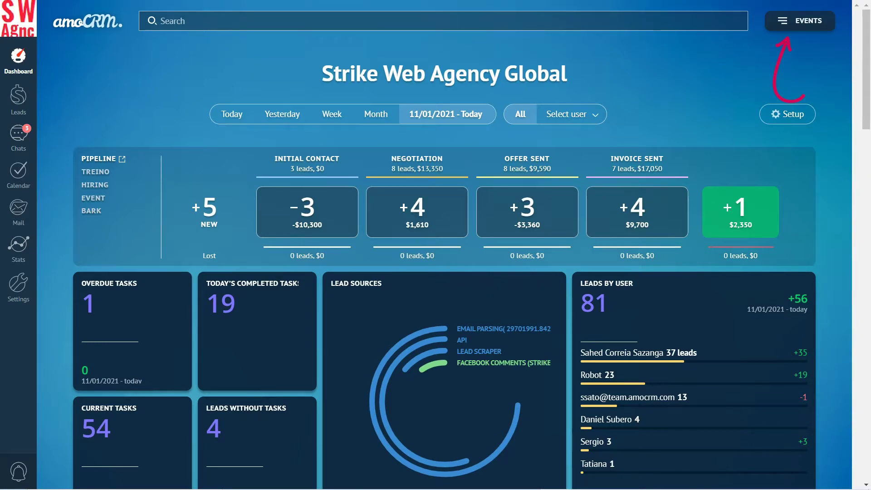
left_click(799, 21)
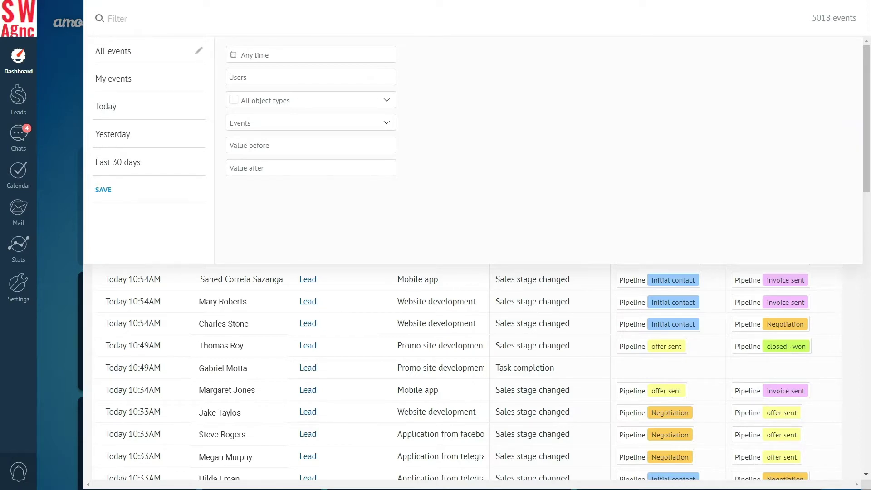
- Open the event type selector in the events log filter
left_click(254, 125)
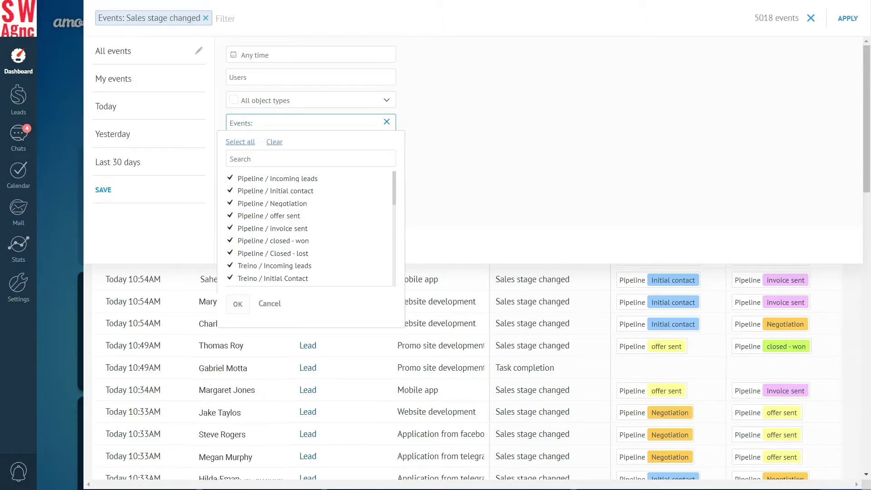
- Filter stage changes from Offer sent or Invoice sent to Closed - lost
left_click(230, 216)
left_click(230, 227)
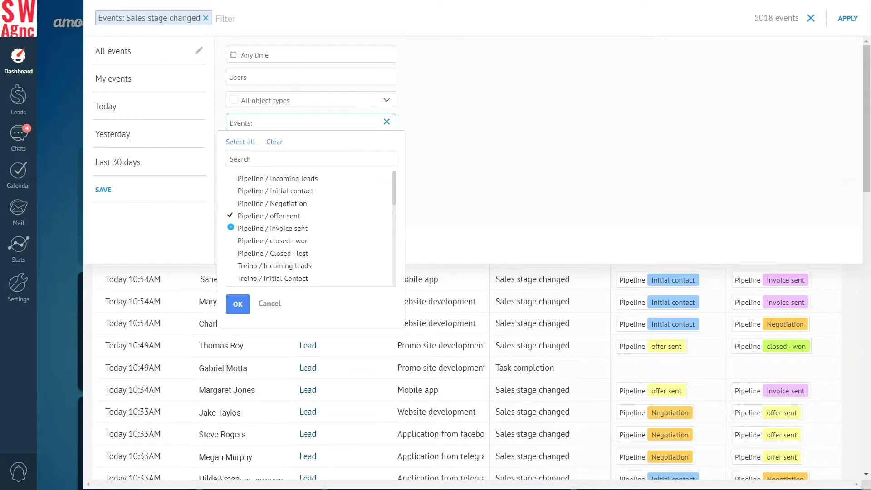
left_click(238, 303)
left_click(233, 159)
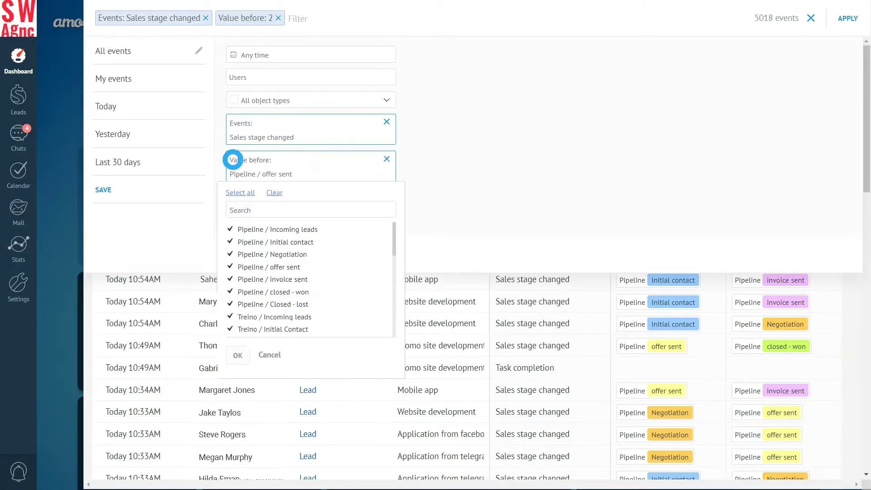
left_click(233, 303)
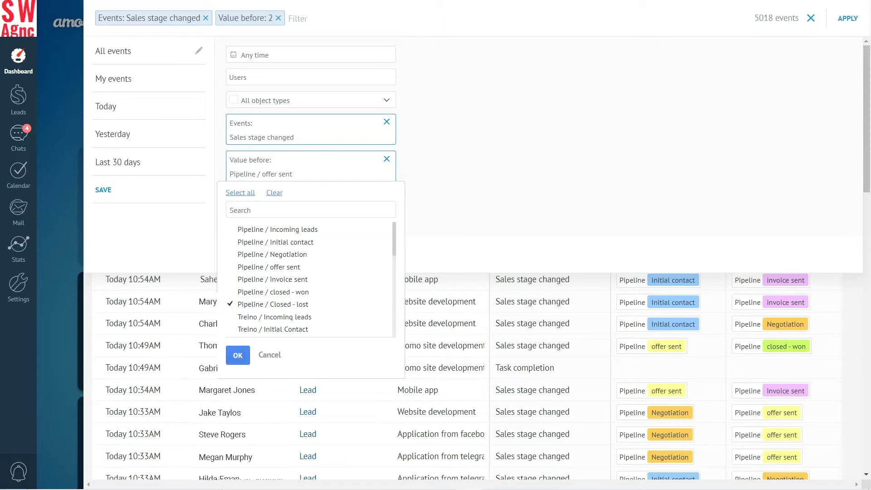
left_click(237, 355)
- Save the filter as 'New deals', apply it, and close the events log
left_click(102, 190)
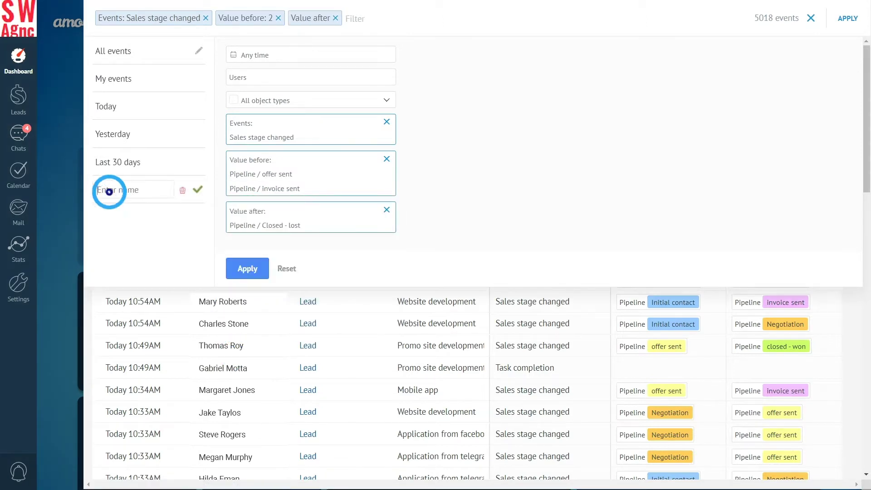
type("New deals")
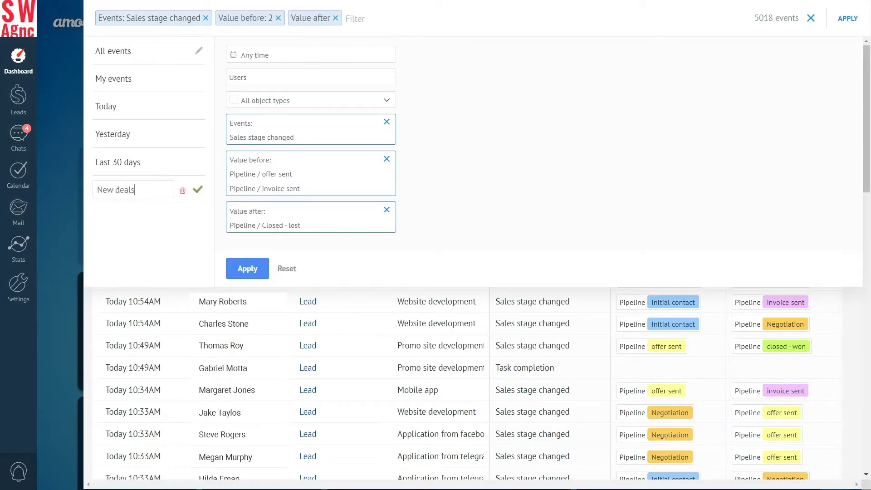
left_click(197, 189)
left_click(247, 269)
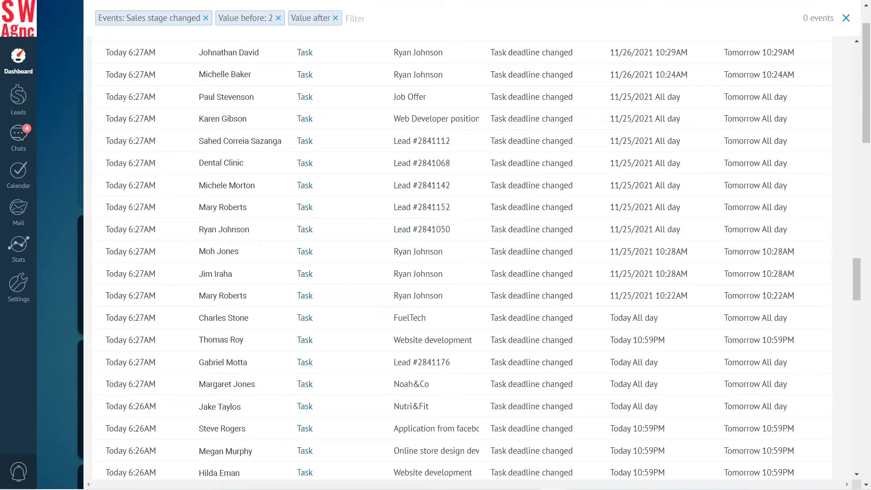
left_click(845, 18)
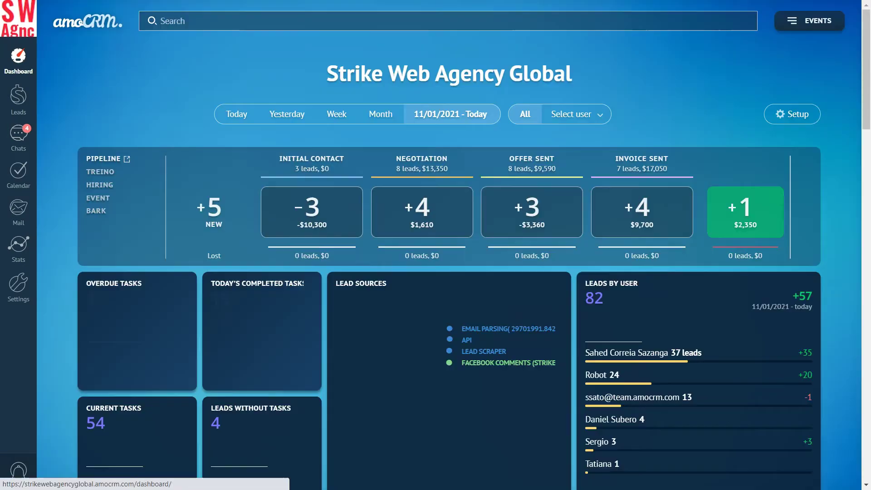
left_click(781, 114)
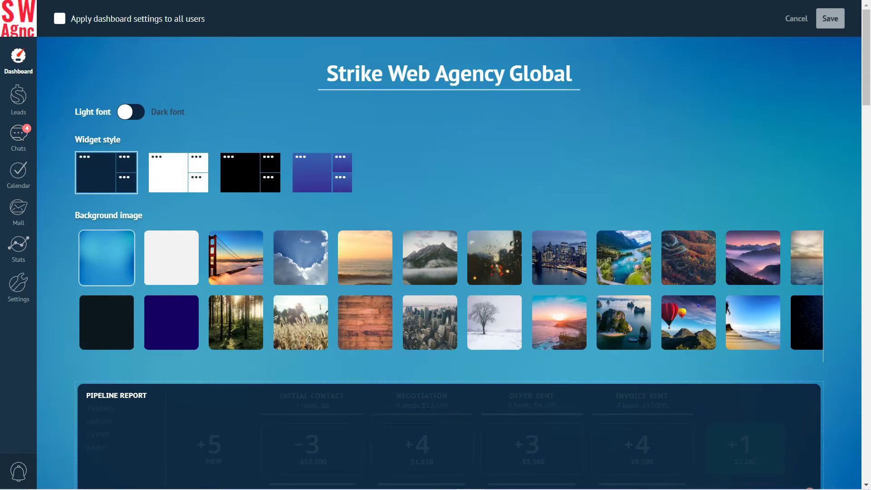
left_click(171, 322)
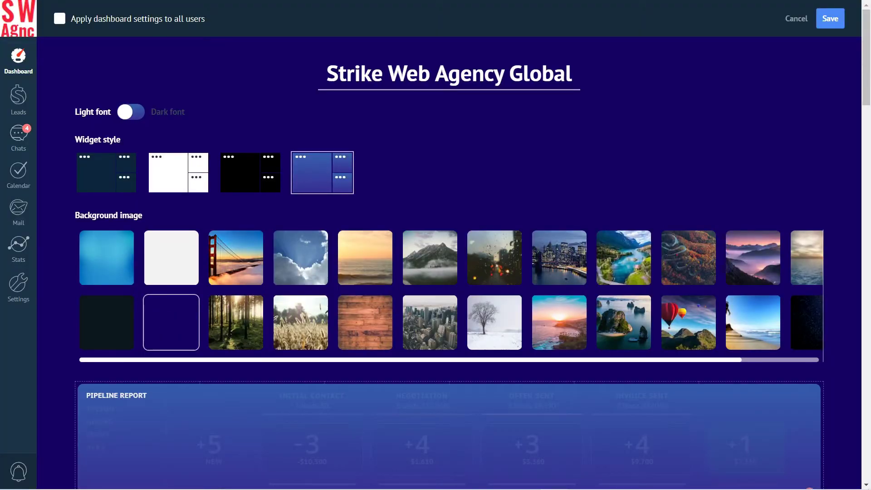
left_click(236, 255)
left_click(107, 258)
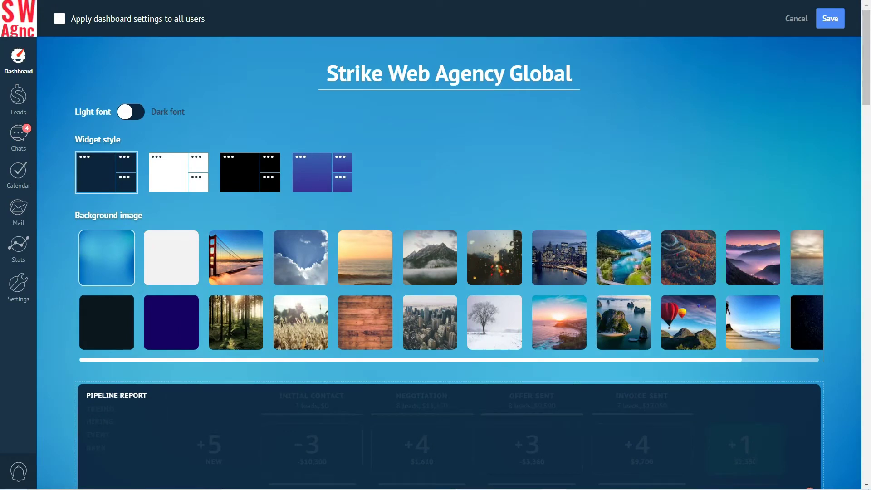
scroll(449, 263, "down", 14)
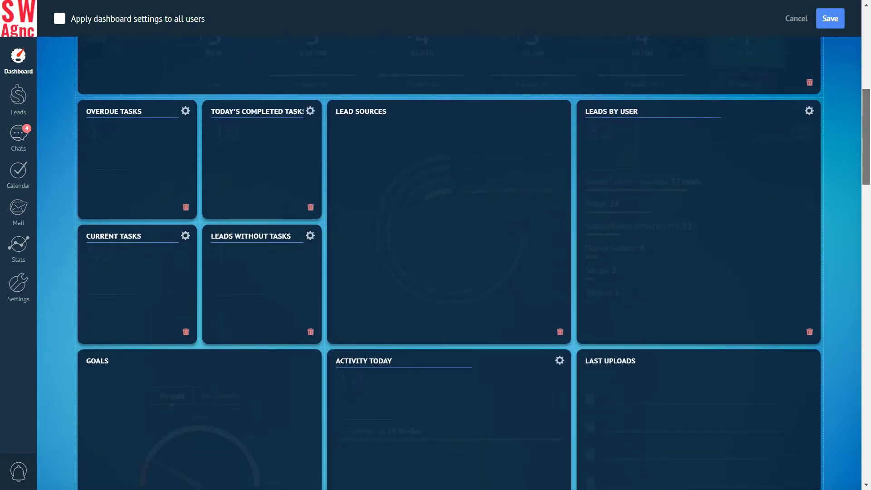
- Delete the Leads by User, Activity Today, Last Uploads, Incoming Calls and Outgoing Messages widgets
scroll(448, 263, "down", 12)
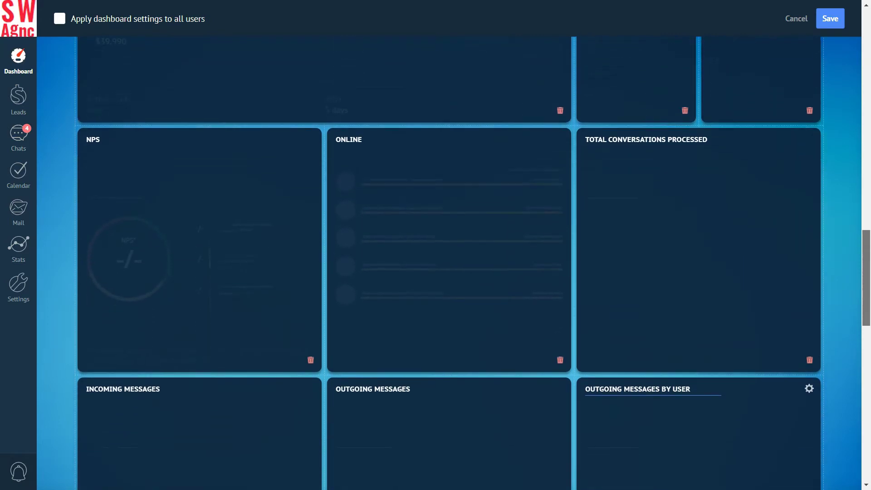
scroll(449, 263, "down", 8)
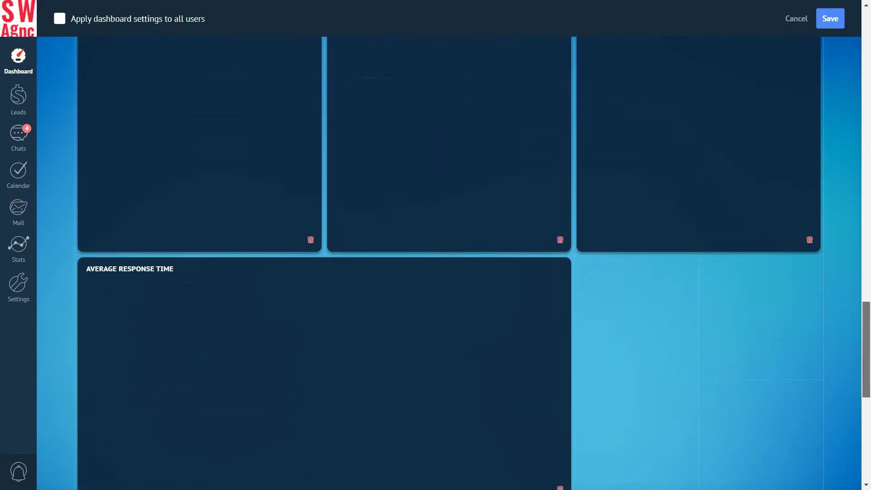
scroll(449, 263, "up", 6)
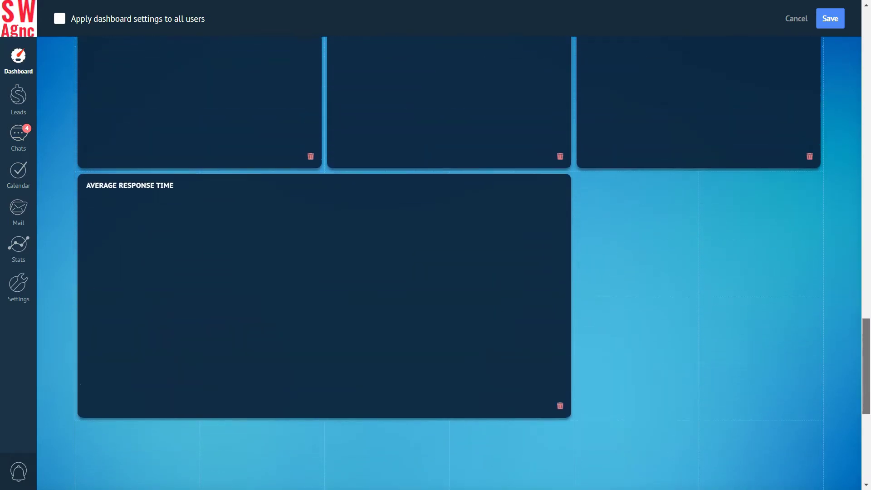
scroll(449, 263, "up", 14)
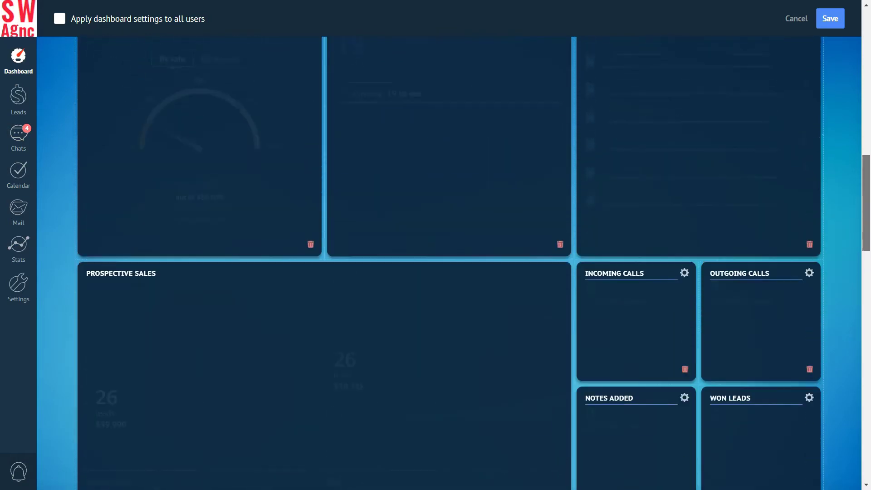
scroll(449, 263, "up", 1)
left_click(809, 285)
scroll(449, 263, "down", 4)
left_click(560, 309)
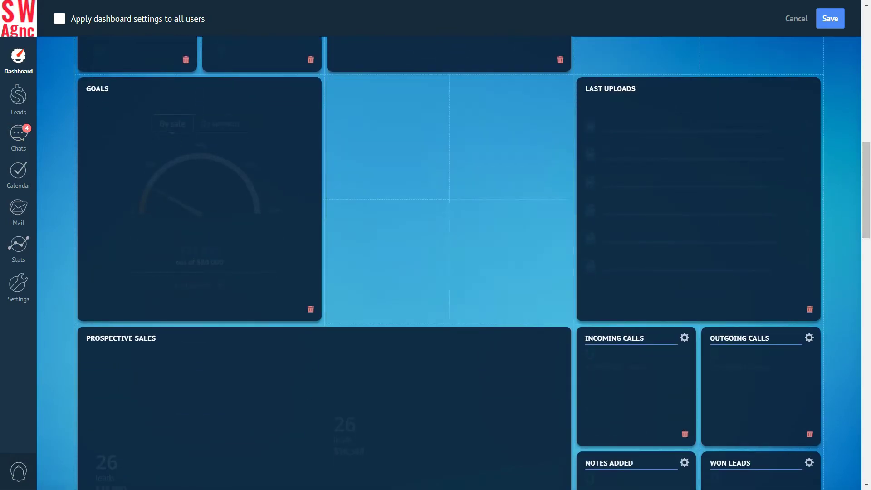
left_click(809, 309)
scroll(449, 263, "down", 9)
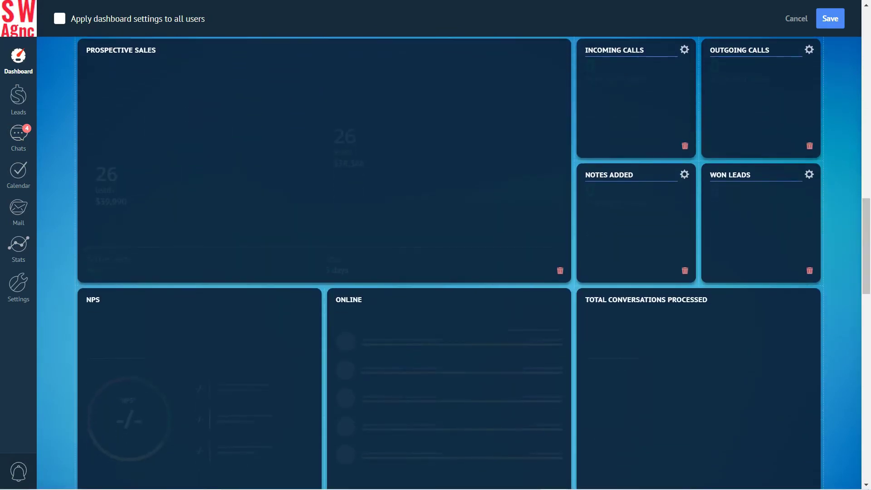
scroll(449, 263, "up", 3)
left_click(684, 149)
scroll(449, 263, "down", 8)
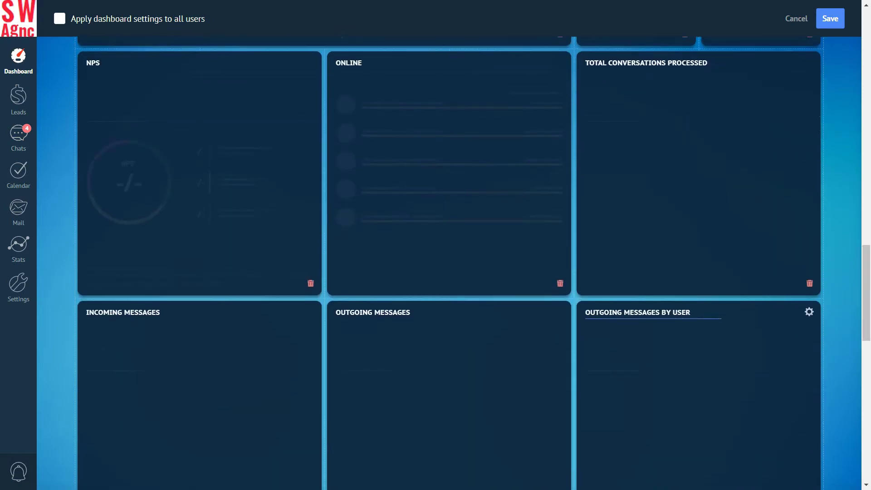
scroll(449, 263, "down", 1)
left_click(809, 434)
- Arrange Leads Without Tasks, Current Tasks and Overdue Tasks in one row
scroll(449, 263, "up", 15)
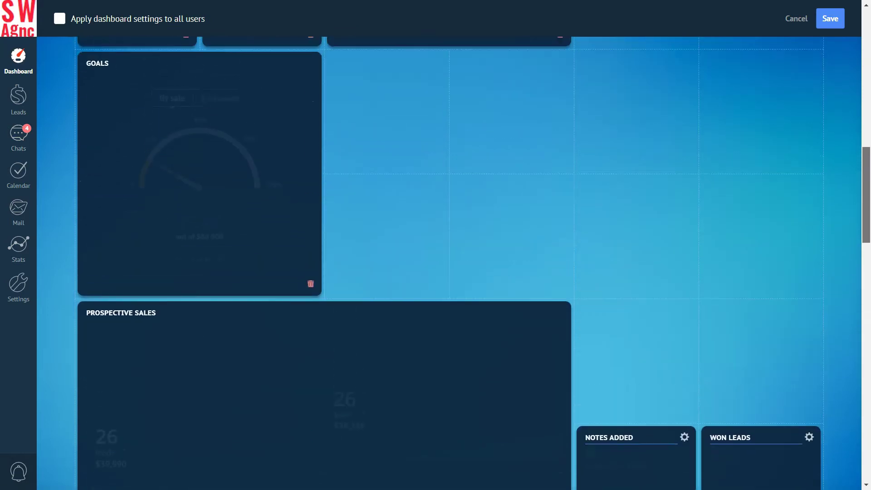
scroll(449, 263, "up", 3)
left_click_drag(449, 191, 698, 191)
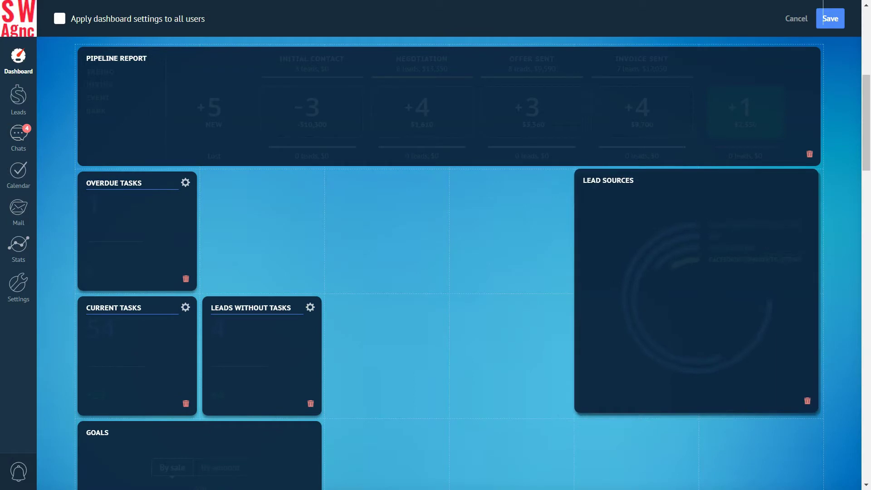
mouse_move(272, 313)
left_mouse_down()
mouse_move(410, 339)
mouse_move(264, 312)
left_mouse_up()
scroll(449, 263, "down", 3)
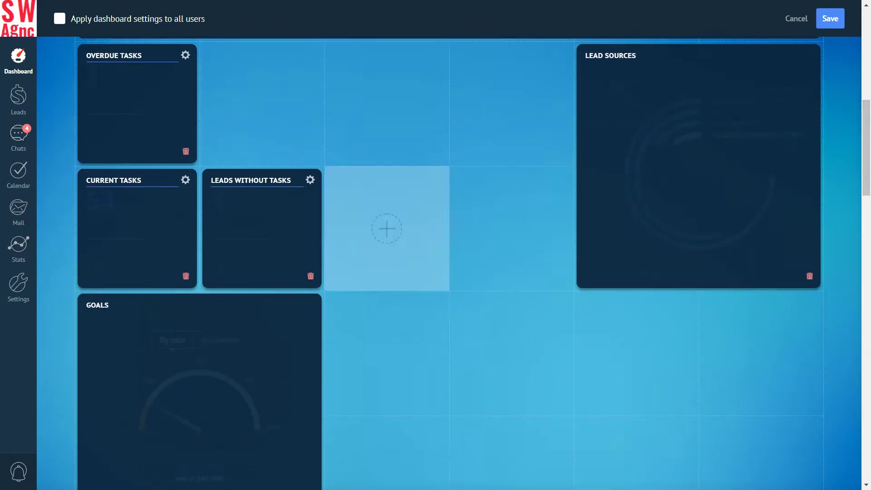
left_click_drag(272, 180, 522, 305)
left_click_drag(113, 180, 612, 305)
left_click_drag(113, 56, 363, 304)
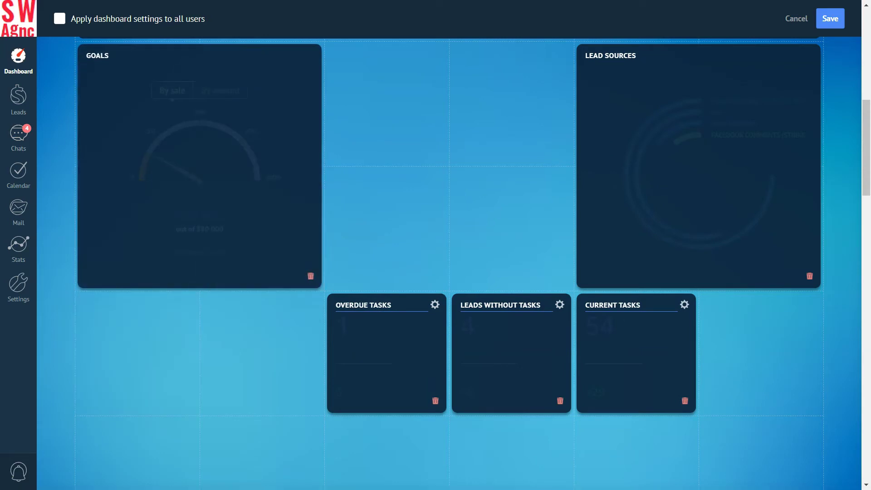
- Rename the Current tasks widget to 'Work tasks'
left_click(612, 305)
key("End")
key("BackSpace")
key("BackSpace")
key("BackSpace")
key("BackSpace")
key("BackSpace")
key("BackSpace")
key("BackSpace")
key("BackSpace")
key("BackSpace")
key("BackSpace")
key("BackSpace")
key("BackSpace")
key("BackSpace")
type("Work tasks")
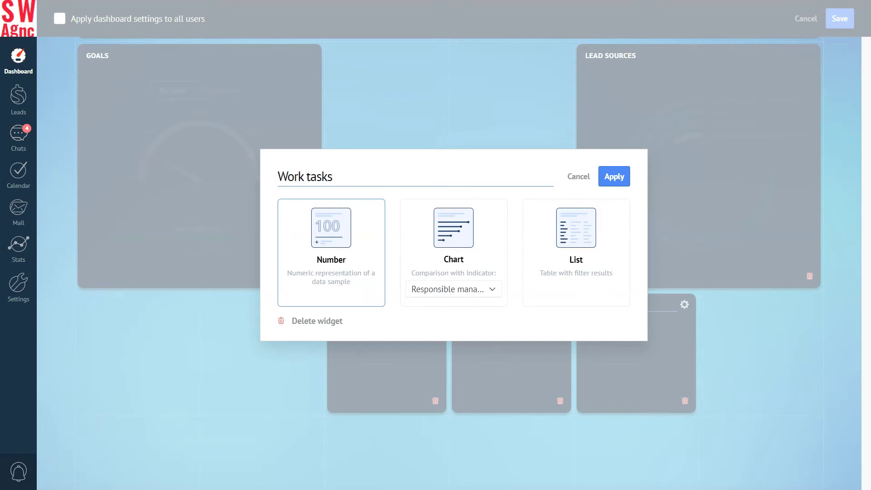
- Preview the Chart option, then apply the List display to the Work tasks widget
left_click(454, 240)
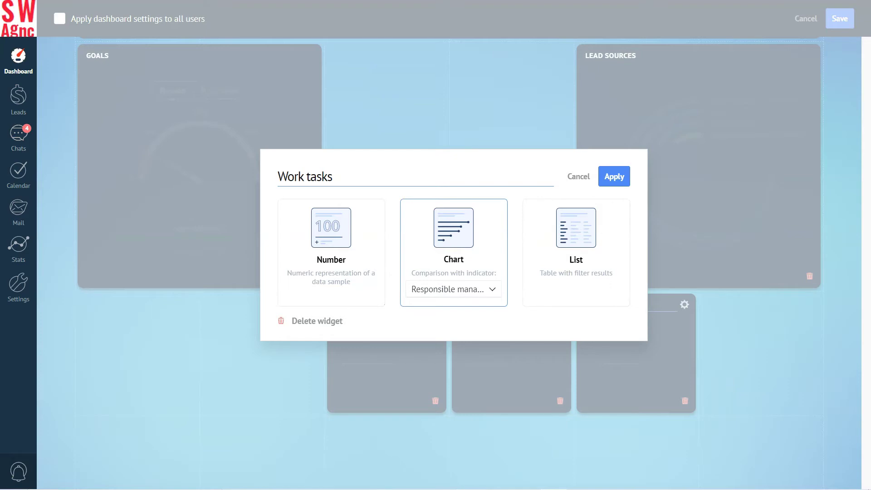
left_click(486, 289)
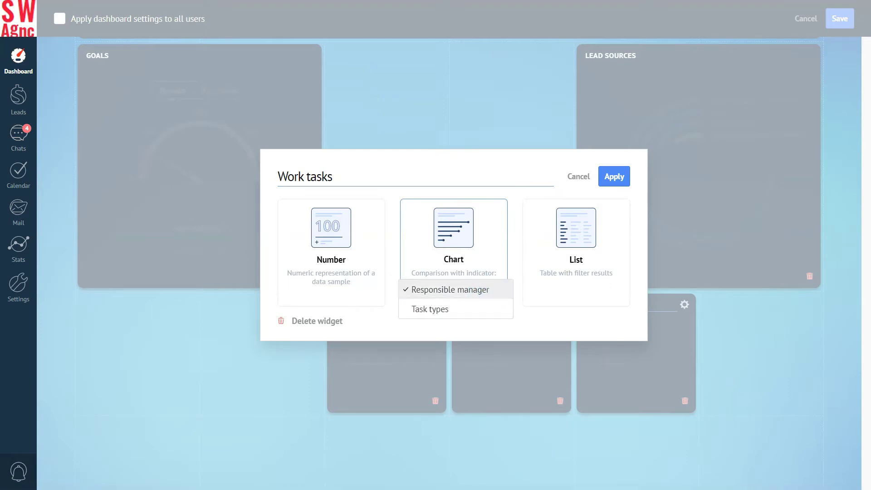
left_click(576, 230)
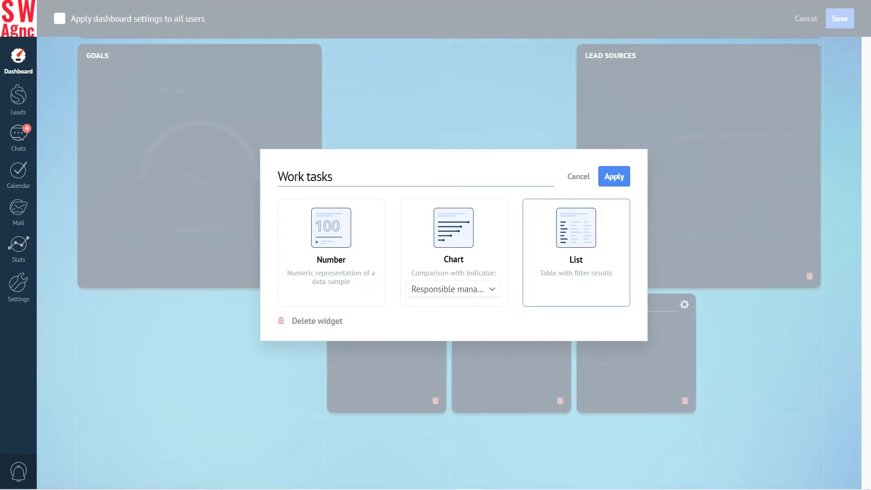
left_click(611, 177)
scroll(610, 177, "up", 15)
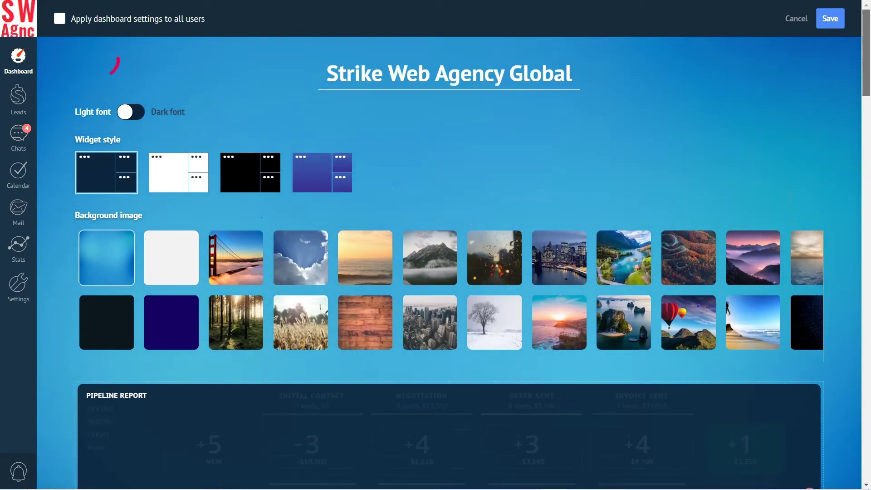
- Apply the dashboard settings to all users, save, review it, and open Analytics
left_click(60, 19)
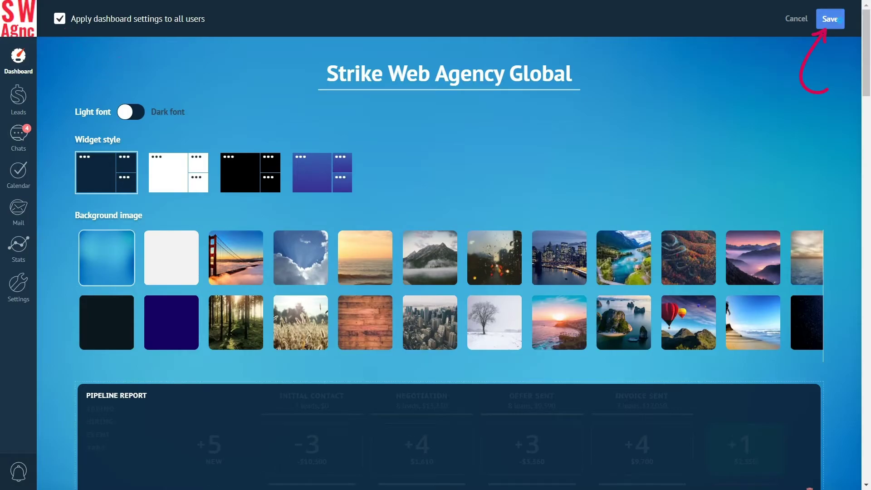
left_click(830, 18)
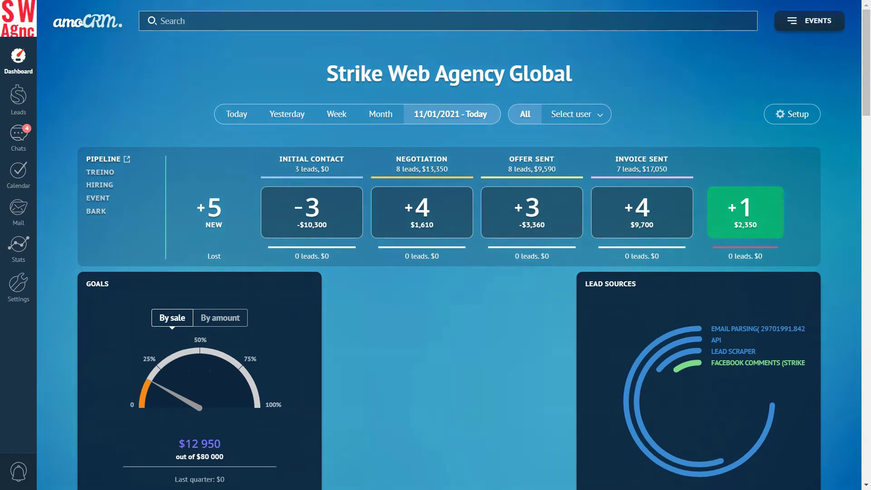
scroll(449, 244, "down", 4)
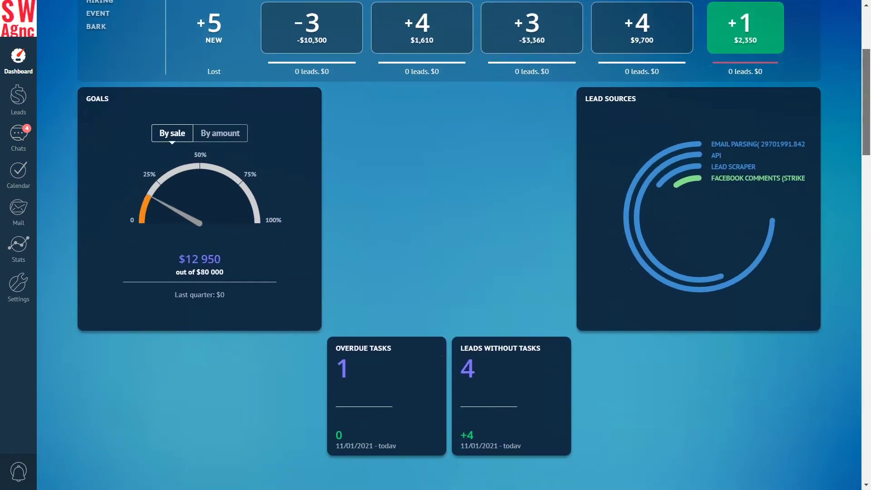
scroll(449, 229, "down", 1)
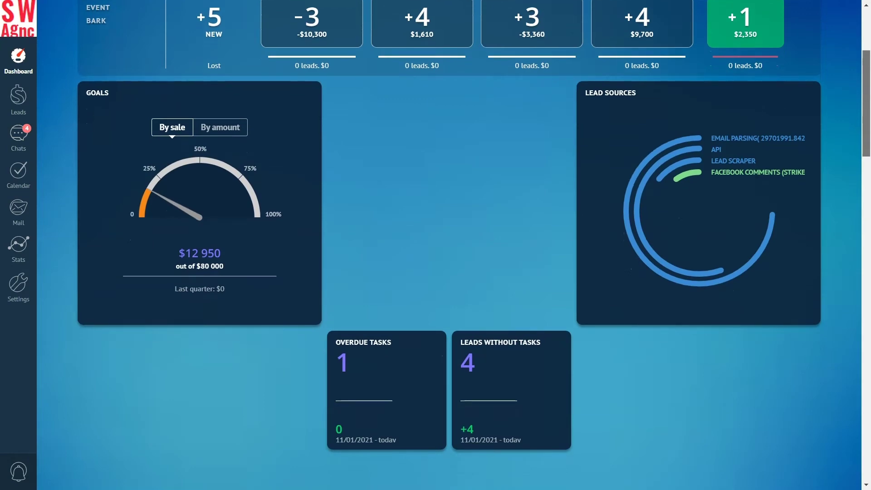
scroll(448, 229, "up", 1)
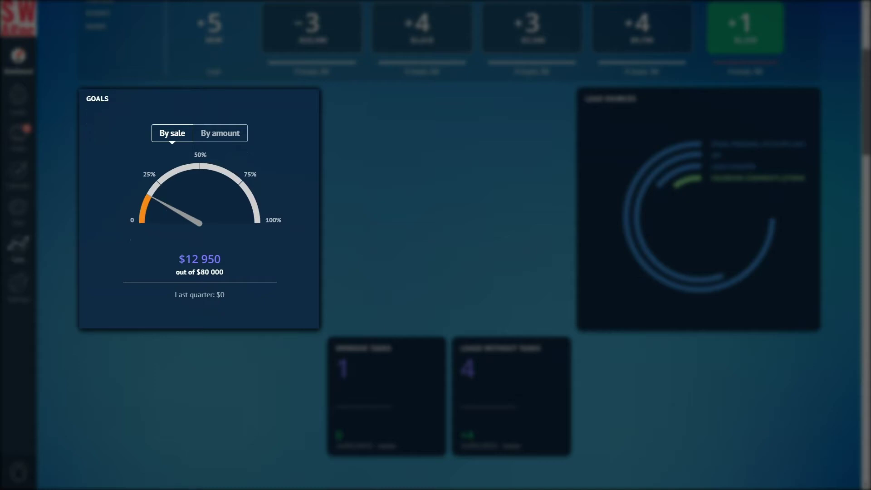
left_click(17, 245)
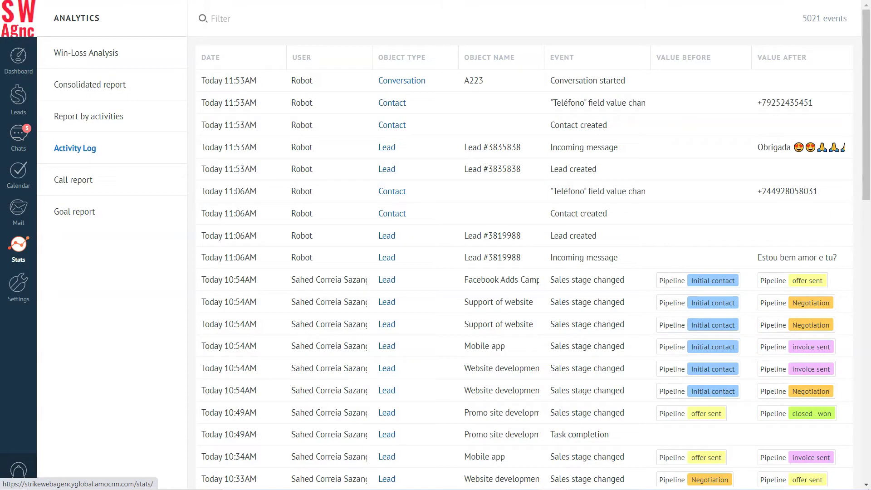
- Edit the quarterly Goal report: Sales Office revenue 6400 and quantity 27
left_click(79, 211)
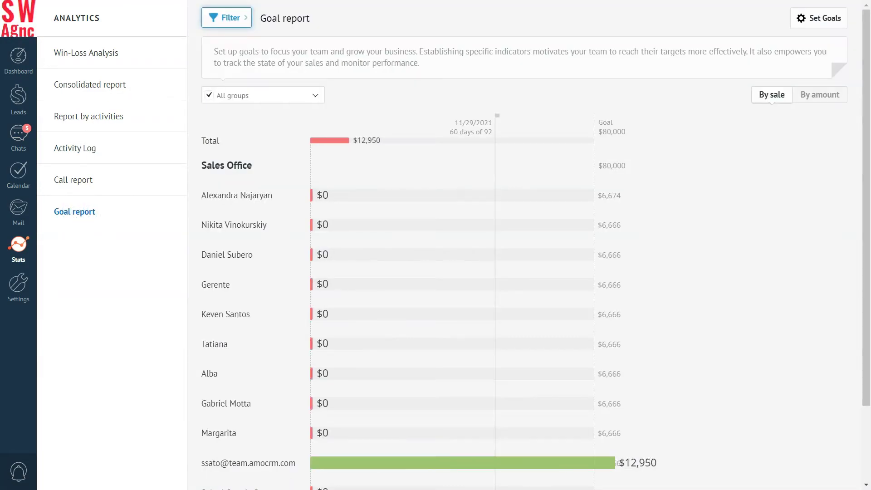
left_click(819, 18)
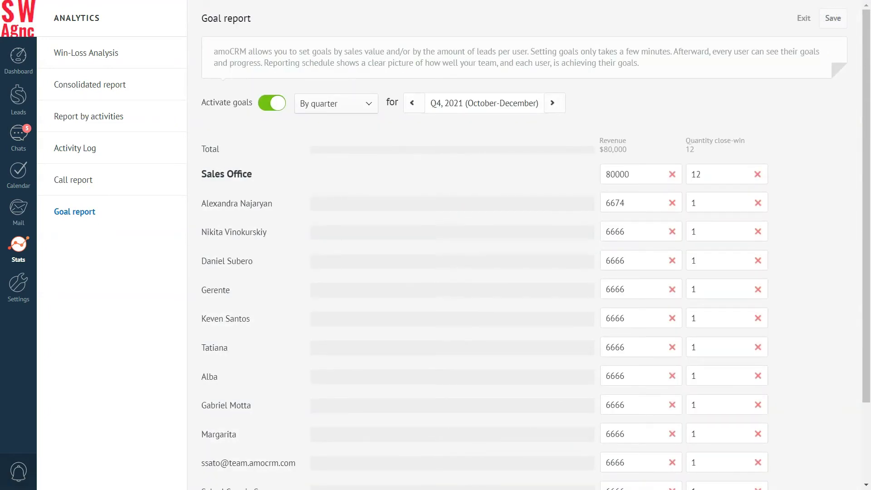
left_click(319, 104)
left_click(324, 126)
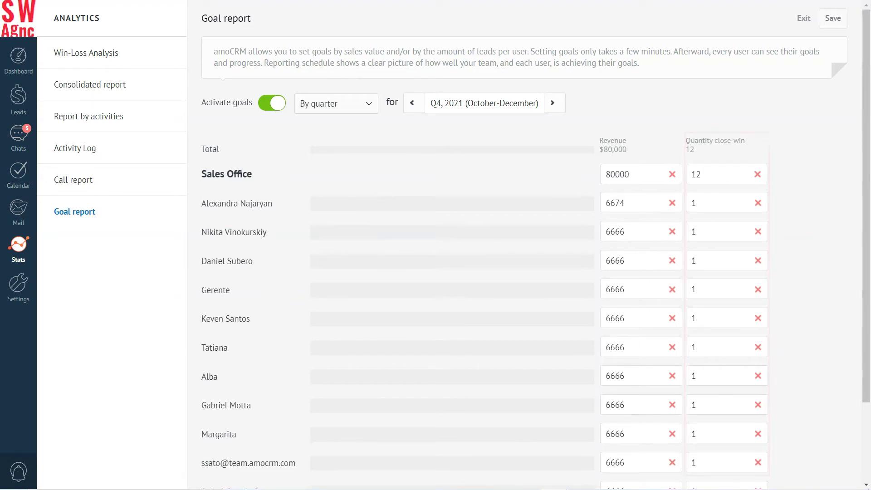
left_click(606, 172)
type("6400")
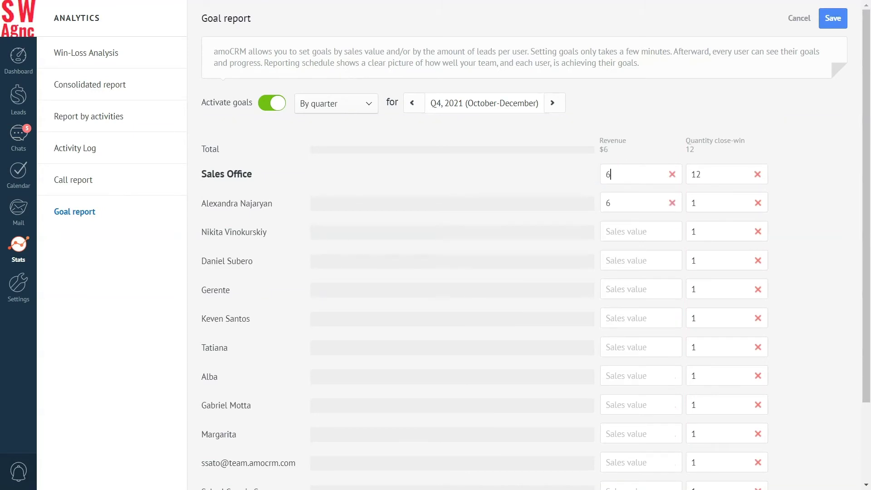
double_click(705, 172)
type("2")
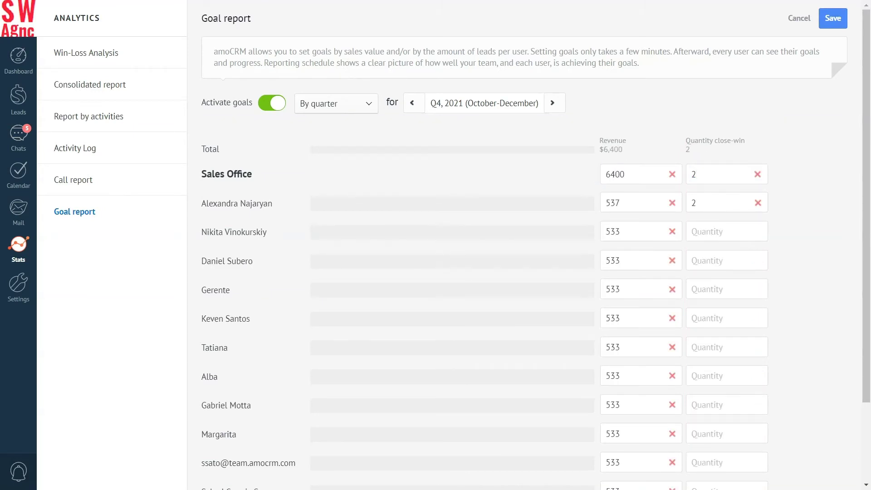
type("7")
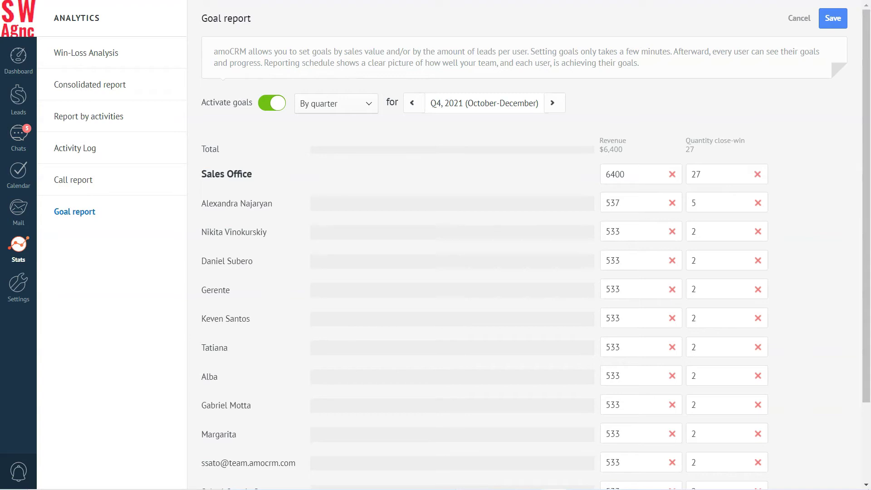
- Save the quarterly goals, review the dashboard, and reopen the Analytics reports
left_click(833, 18)
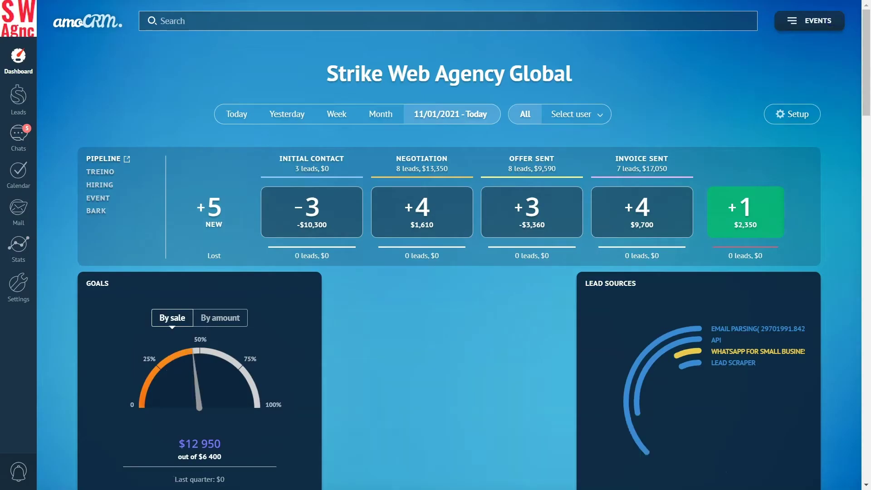
scroll(453, 249, "down", 5)
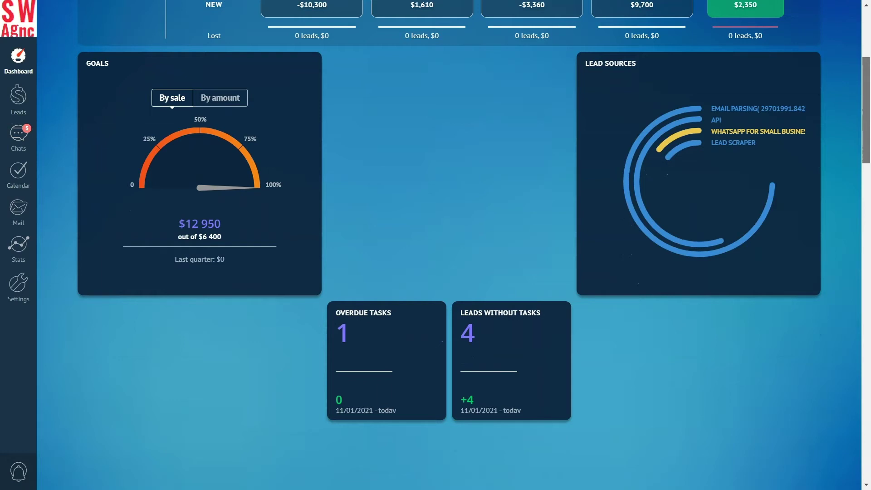
left_click(18, 245)
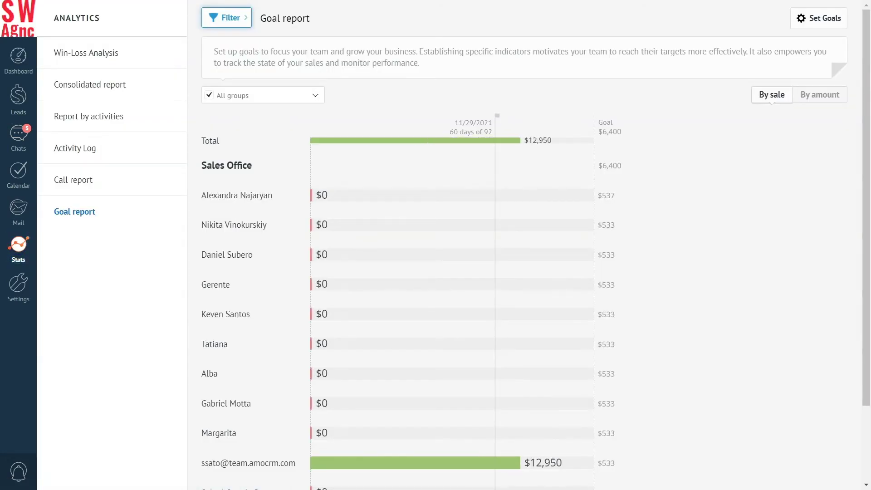
- Filter the Activity Log to show only Contact created events
left_click(81, 147)
left_click(228, 18)
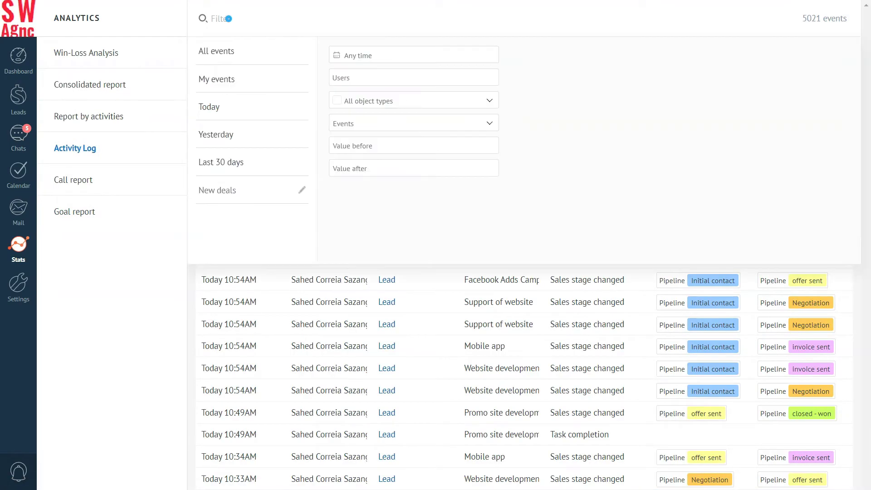
left_click(436, 244)
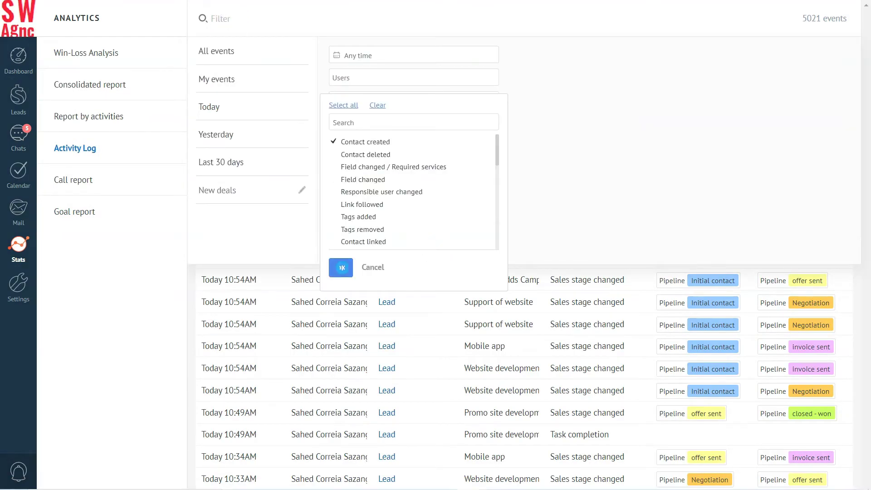
left_click(341, 268)
left_click(350, 245)
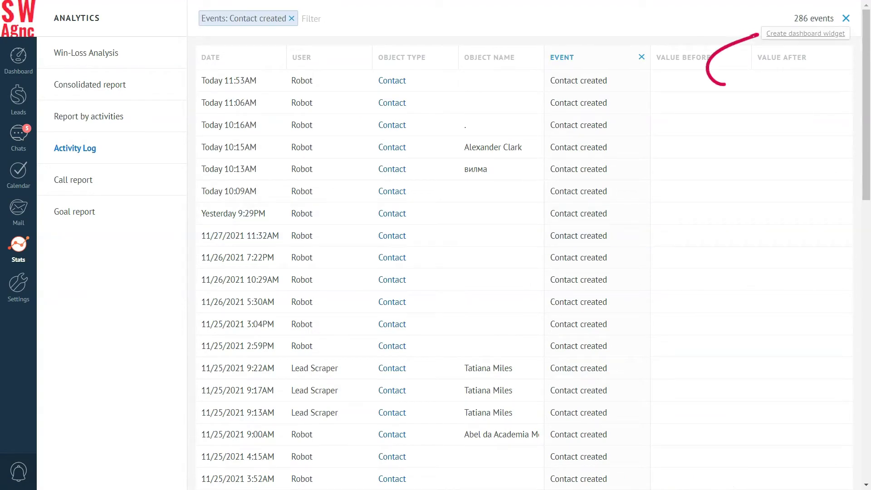
- Create a 'Contact created' dashboard widget from the log, then return to Analytics
left_click(800, 33)
type("Contact created")
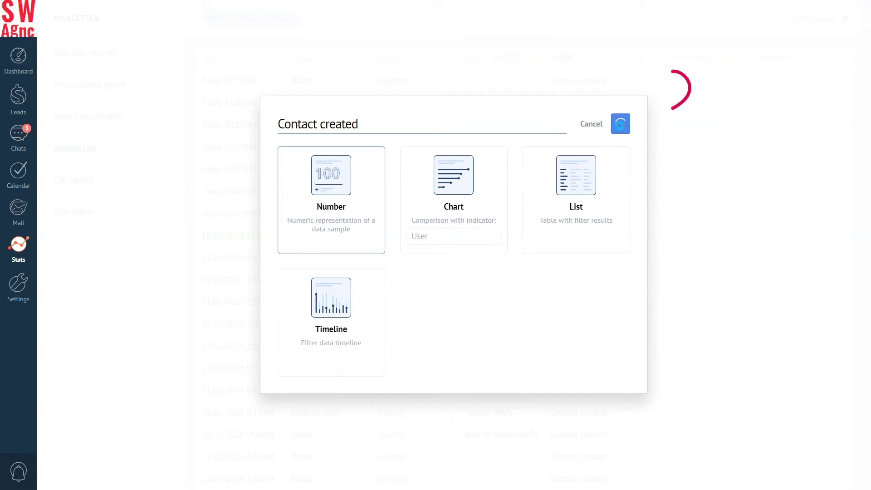
left_click(612, 123)
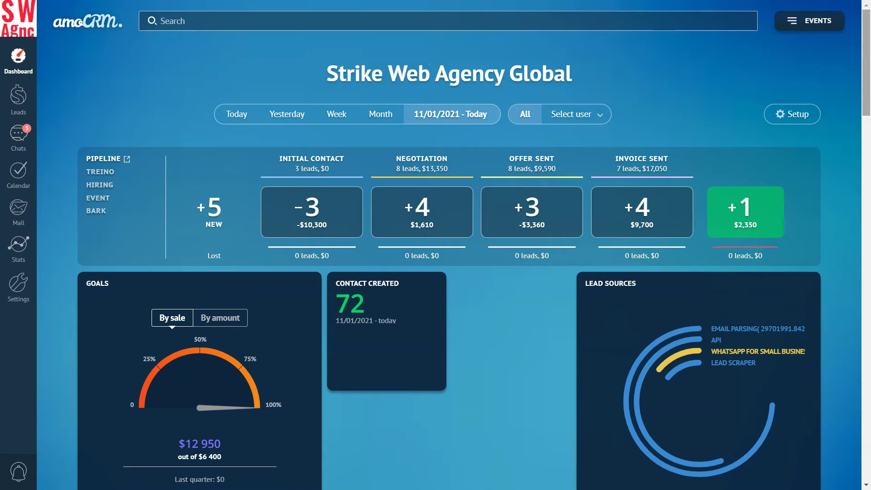
scroll(449, 244, "down", 5)
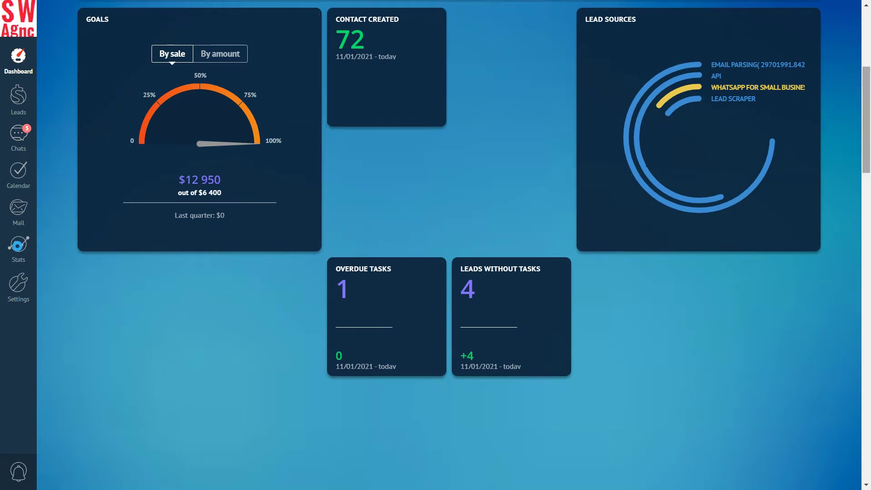
left_click(18, 245)
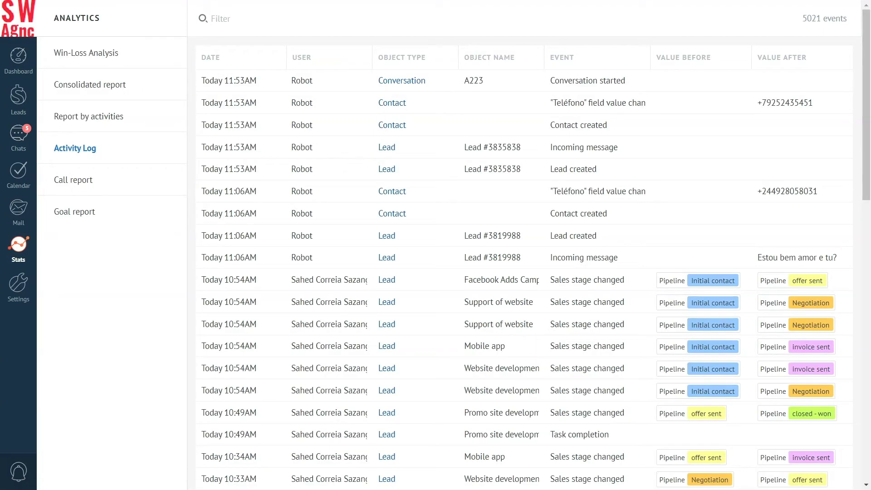
- Filter the Activity Log events to show only Lead created
left_click(229, 19)
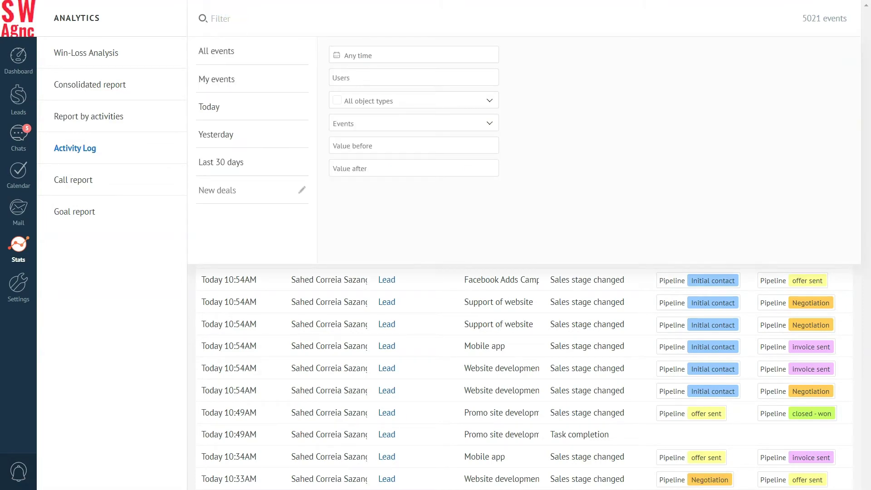
left_click(413, 123)
scroll(435, 245, "down", 2)
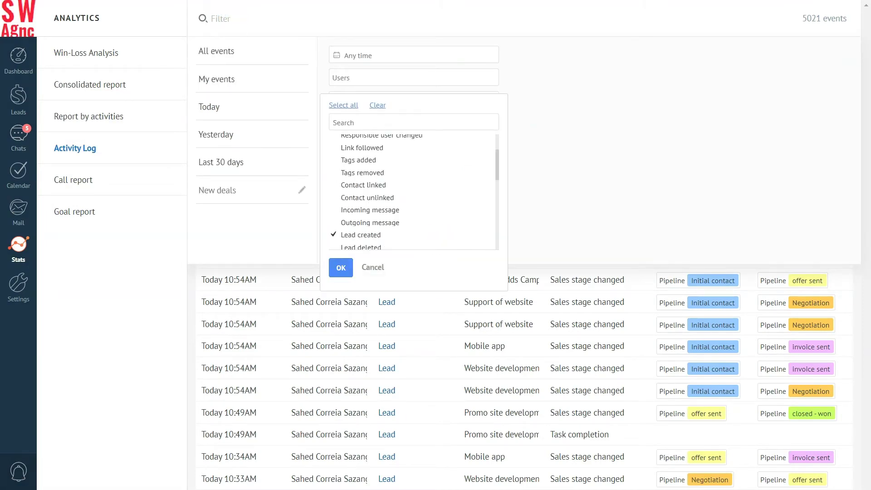
left_click(340, 268)
left_click(350, 245)
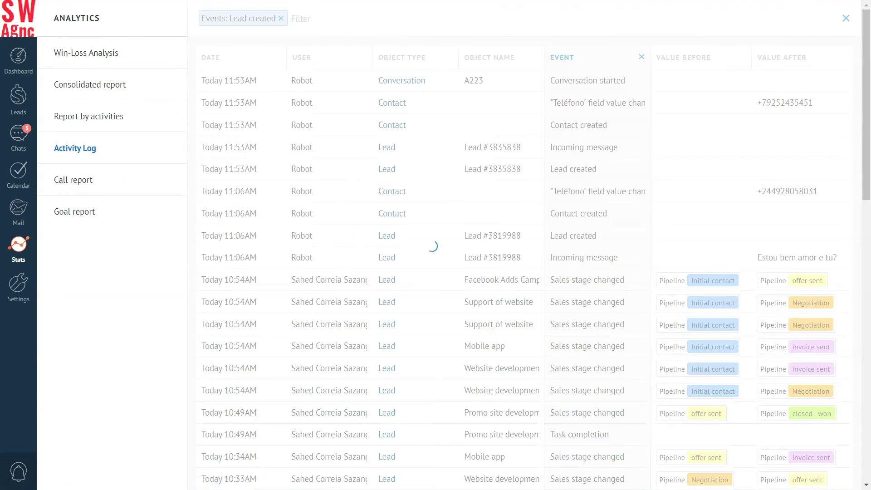
- Create a 'Lead created' number widget on the dashboard showing 98 leads
left_click(806, 32)
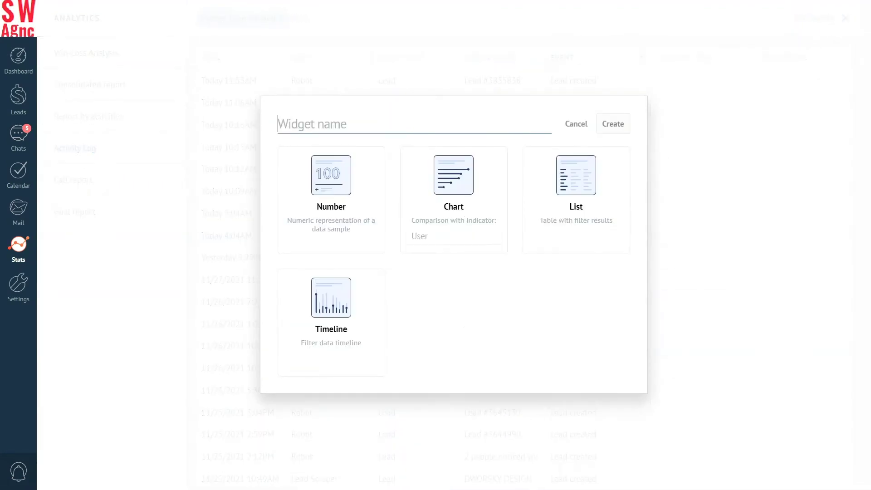
type("Lead created")
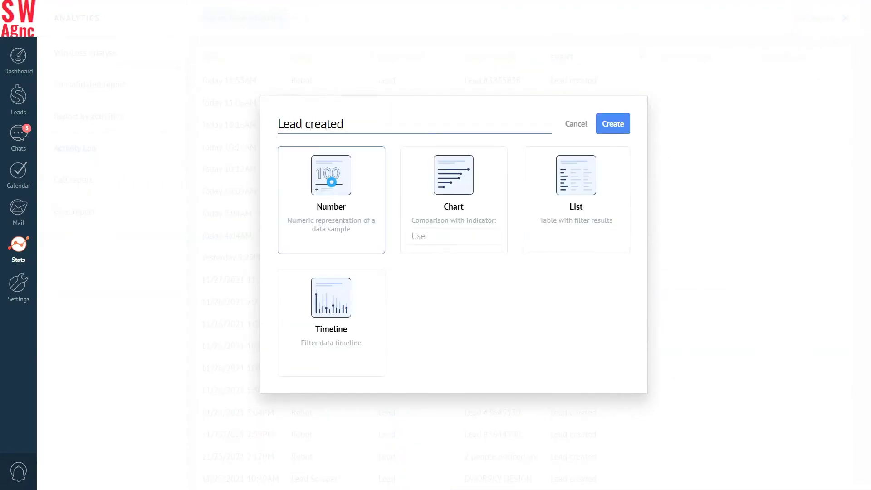
left_click(612, 124)
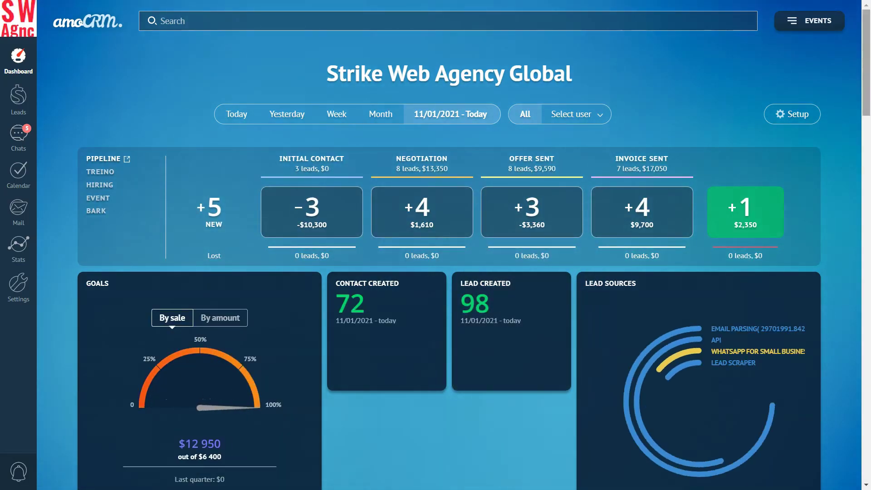
scroll(449, 245, "down", 6)
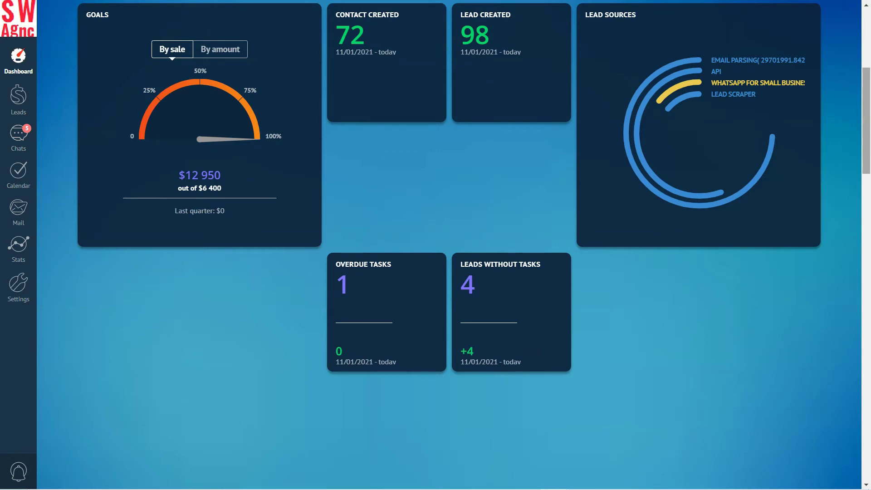
left_click(18, 96)
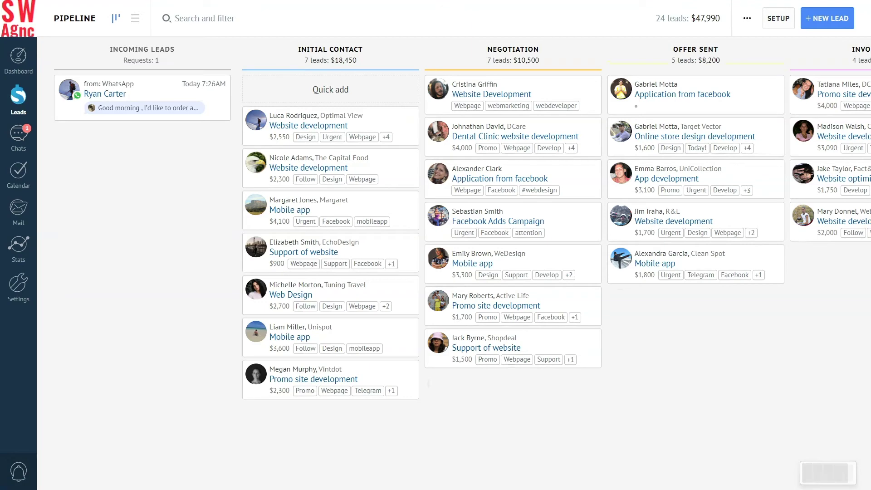
- Filter the leads pipeline to the Invoice sent stage only
left_click(176, 19)
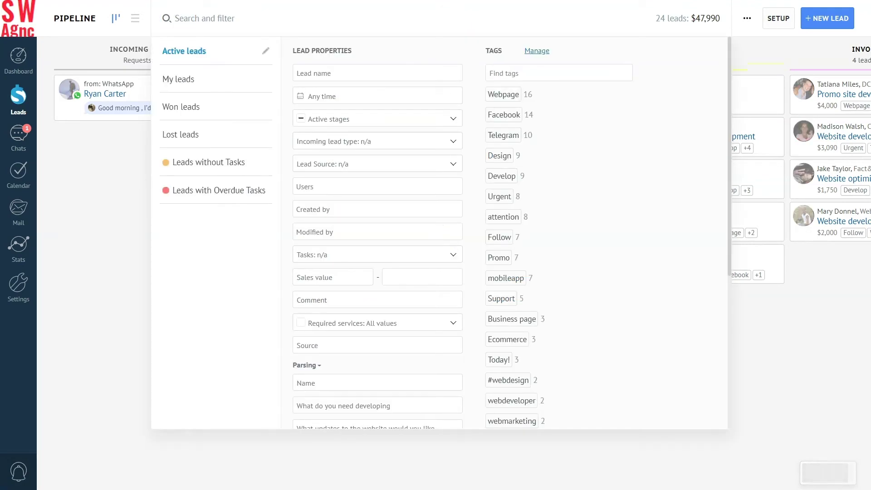
left_click(310, 118)
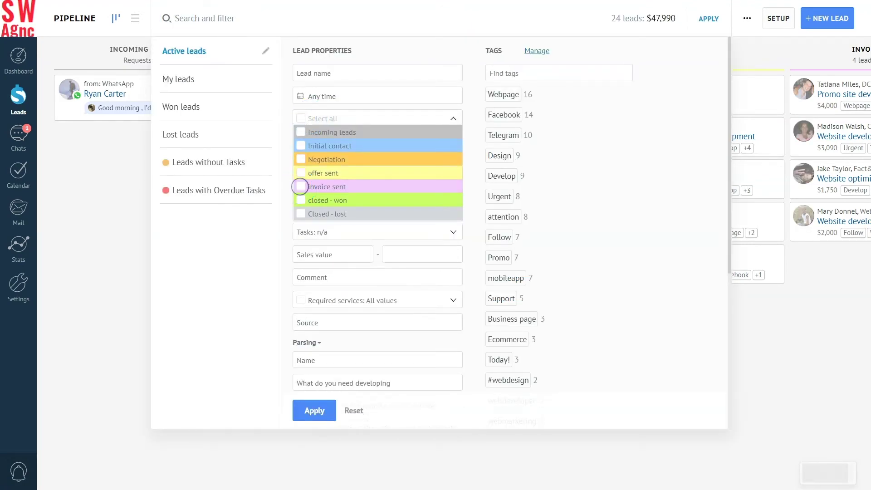
left_click(299, 187)
left_click(314, 410)
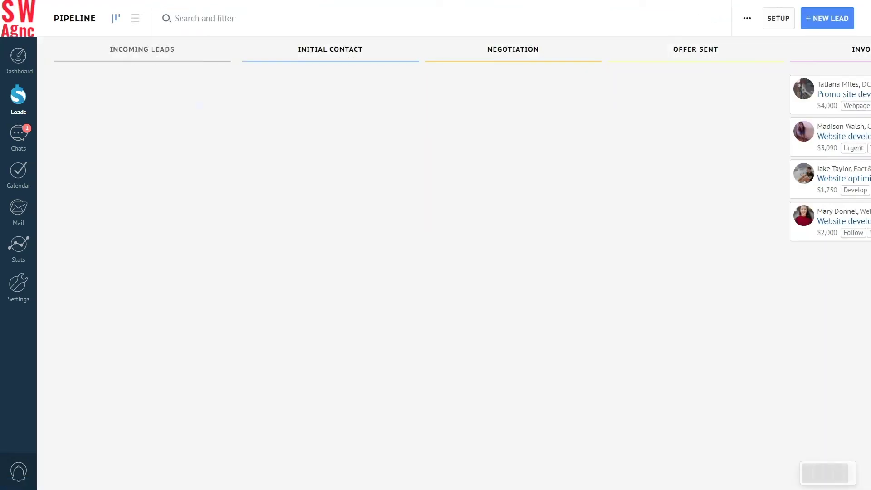
- Create a 'Sent invoices' number widget showing 4 leads worth $10,840
left_click(680, 25)
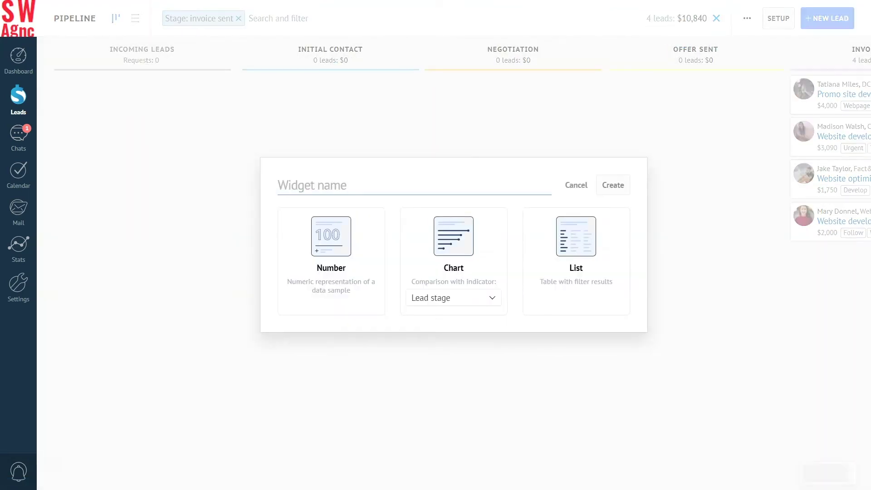
type("Sent invoices")
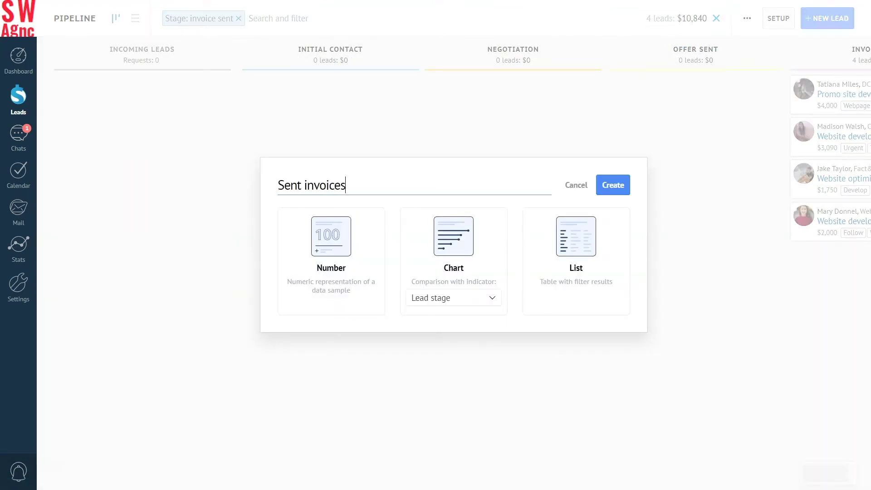
left_click(336, 258)
left_click(618, 184)
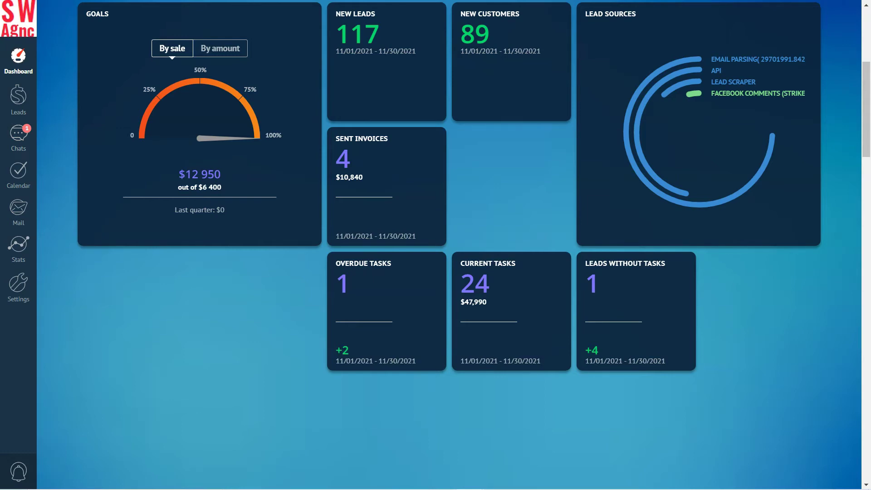
- Filter the leads pipeline to the Closed - lost stage only
left_click(19, 95)
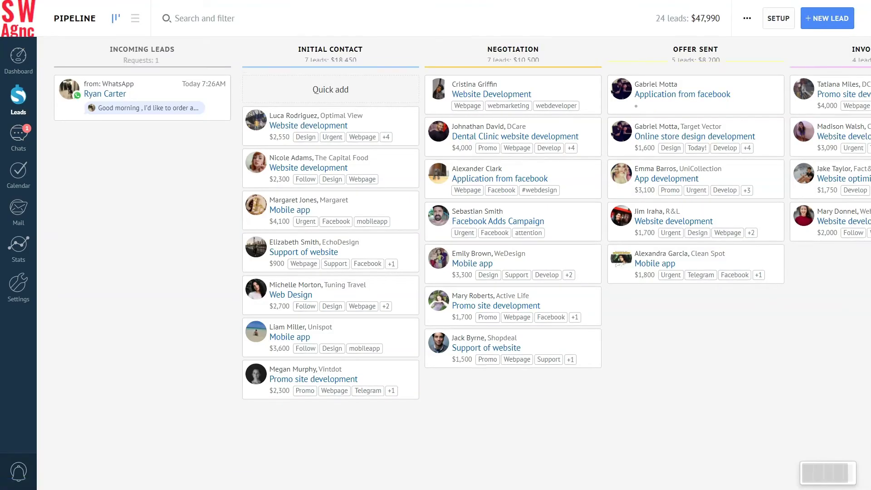
left_click(184, 19)
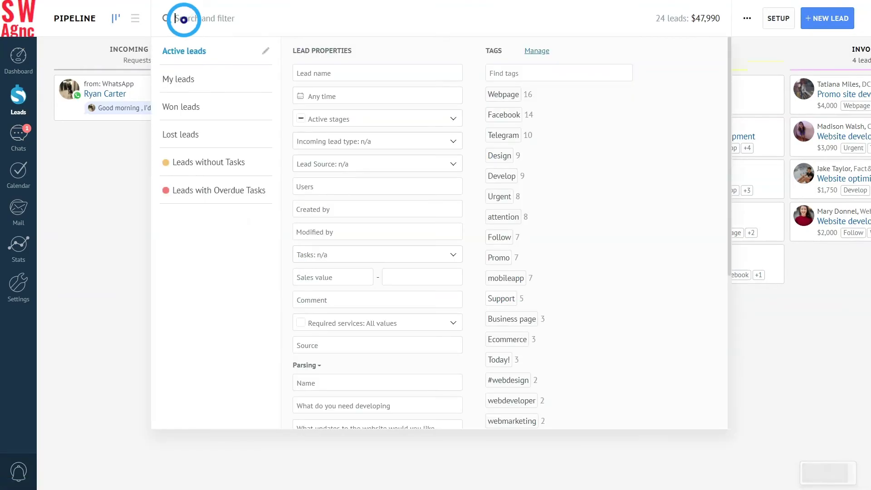
left_click(319, 118)
left_click(320, 118)
left_click(302, 213)
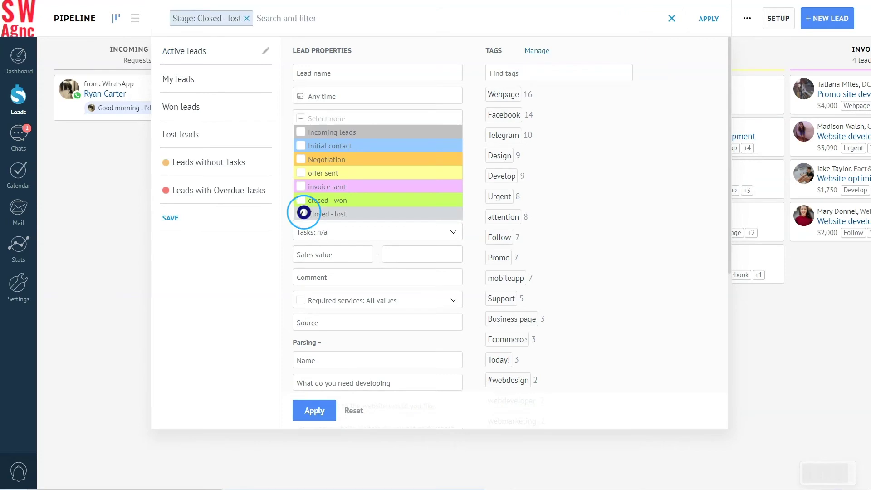
left_click(318, 411)
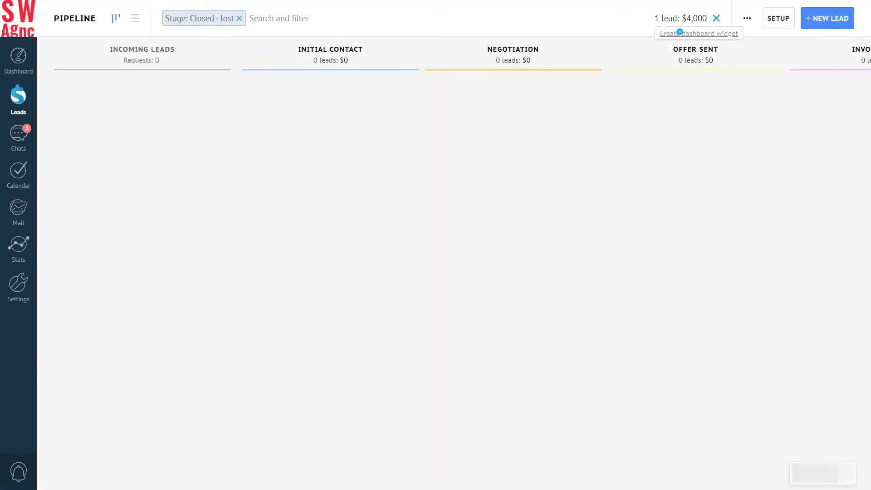
- Create a 'Rejections' number widget showing 1 lead worth $4,000
left_click(679, 31)
type("Rejections")
left_click(334, 257)
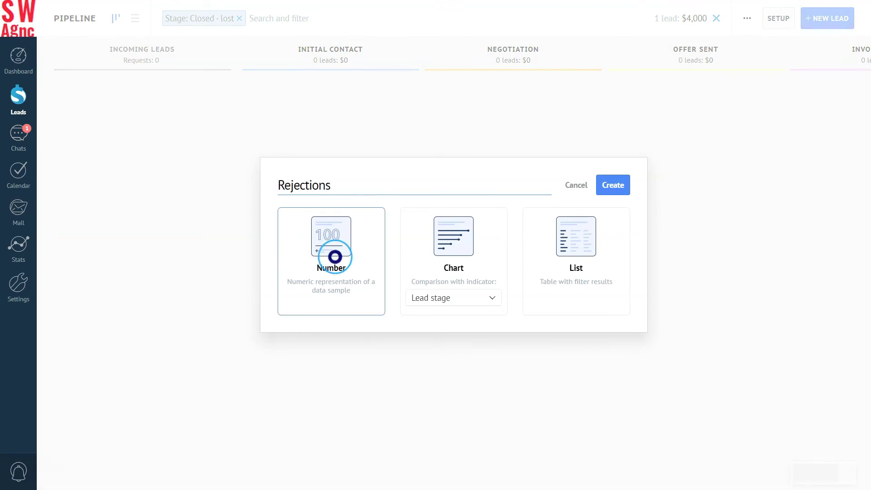
left_click(618, 186)
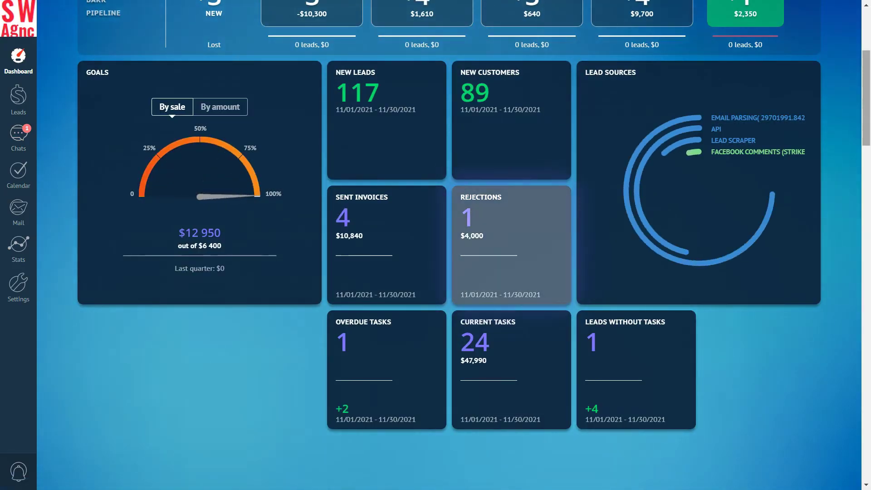
scroll(474, 214, "down", 1)
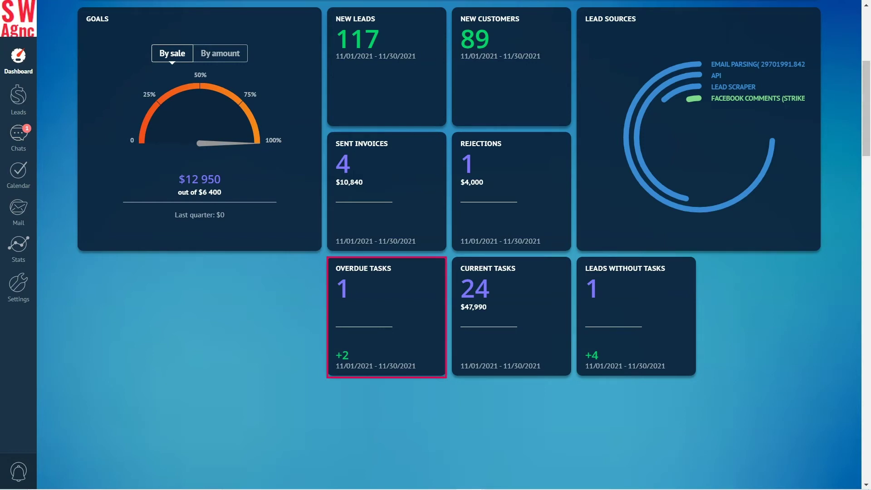
left_click(374, 292)
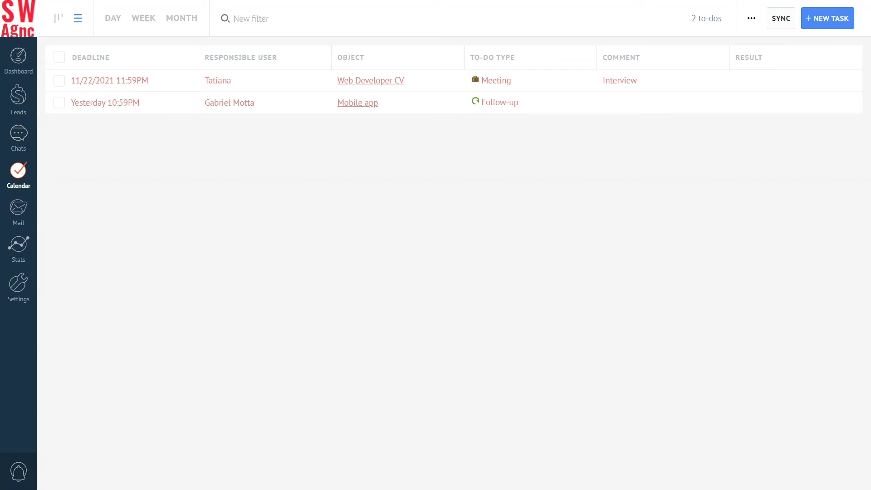
left_click(18, 57)
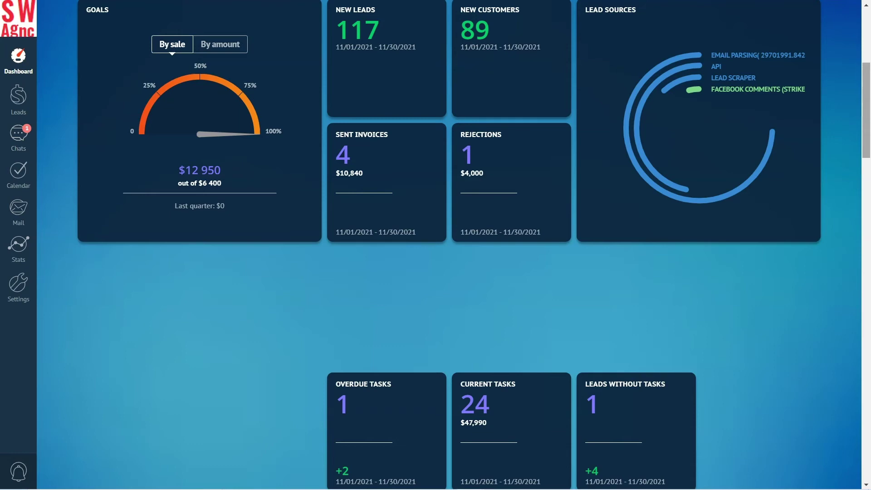
- Filter the Activity Log events to Task deadline changed
left_click(18, 245)
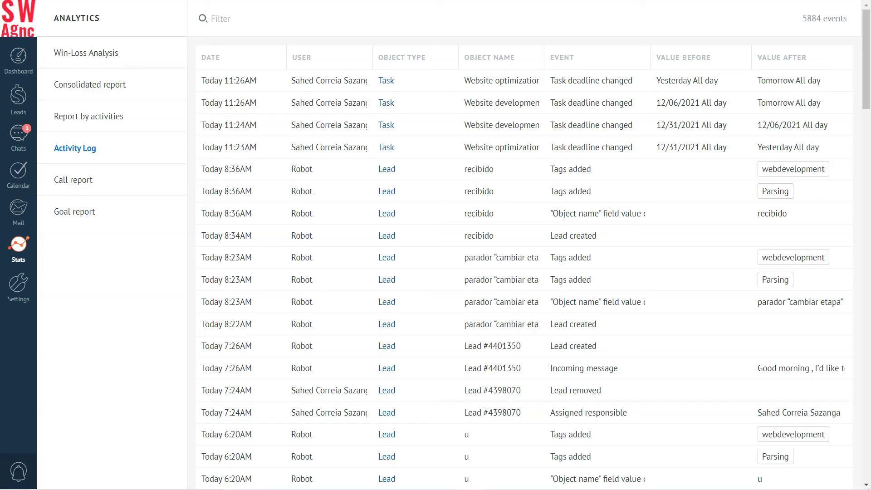
left_click(228, 18)
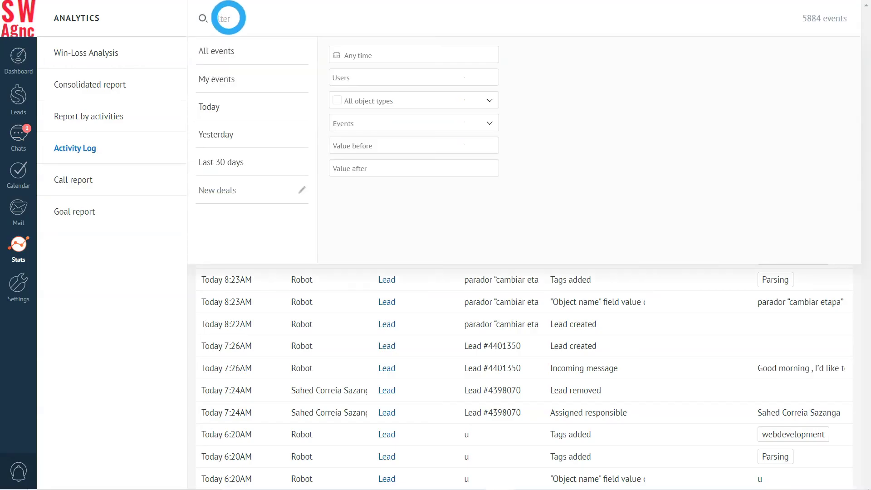
left_click(339, 99)
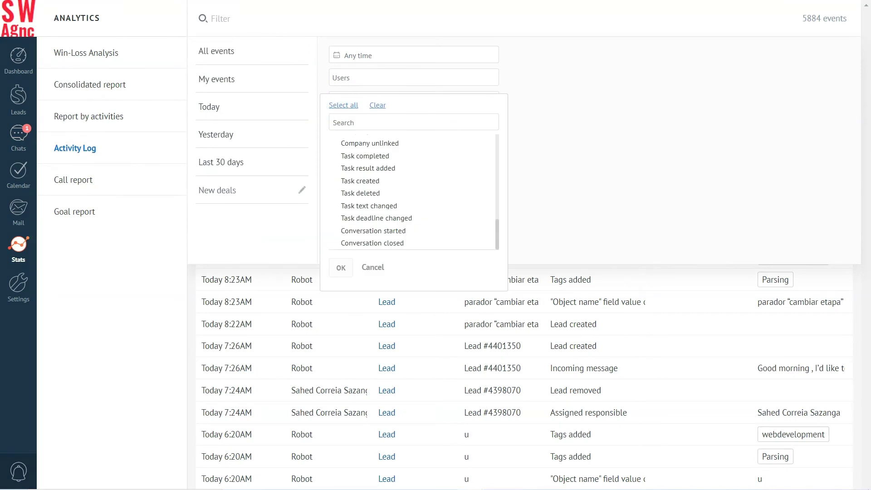
left_click(335, 218)
left_click(341, 267)
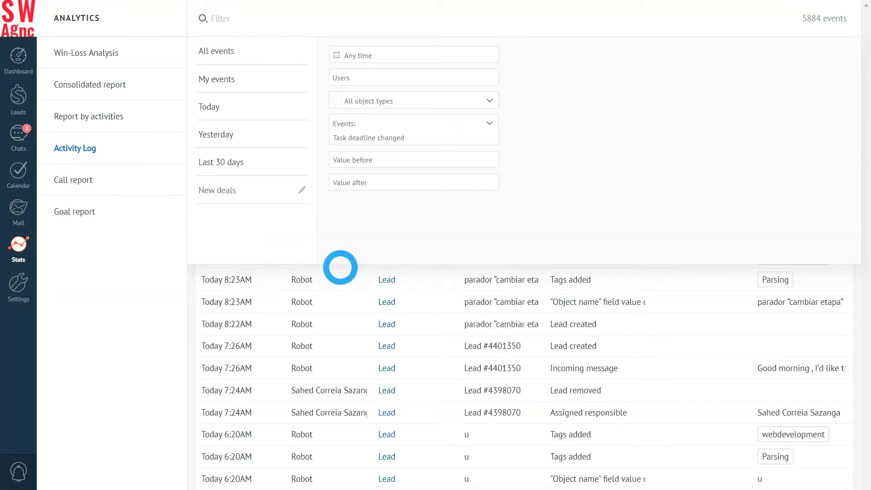
left_click(350, 245)
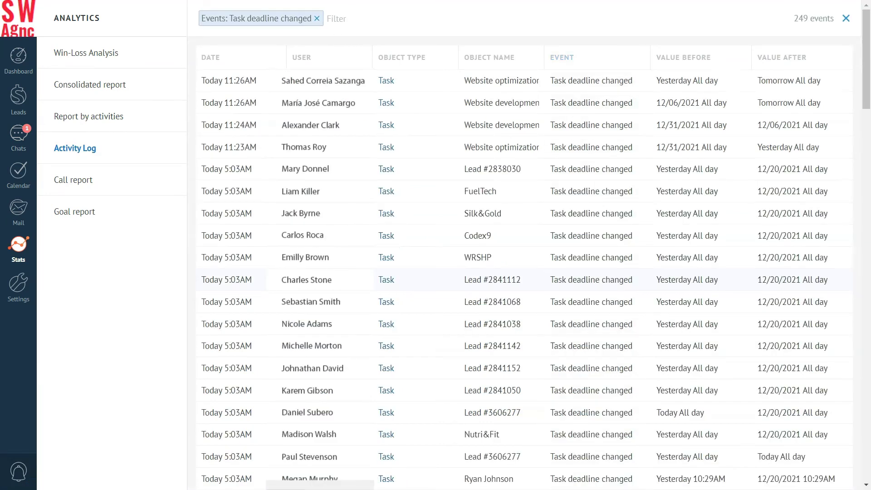
- Create a 'Delayed tasks' number widget and place it after Leads Without Tasks
left_click(820, 31)
type("Delayed tasks")
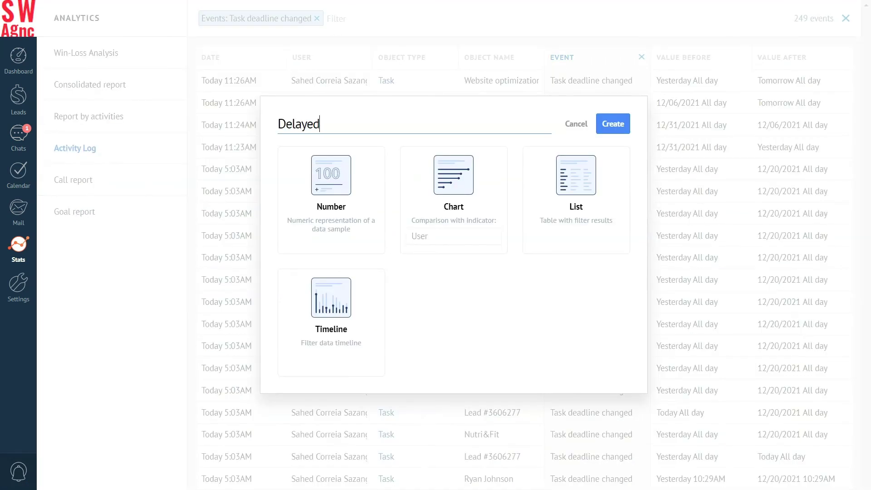
left_click(331, 175)
left_click(612, 123)
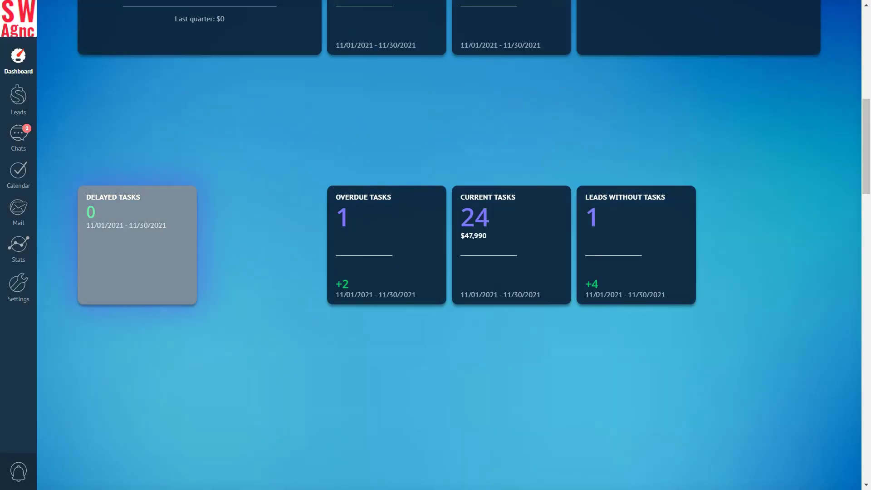
left_click_drag(136, 244, 760, 229)
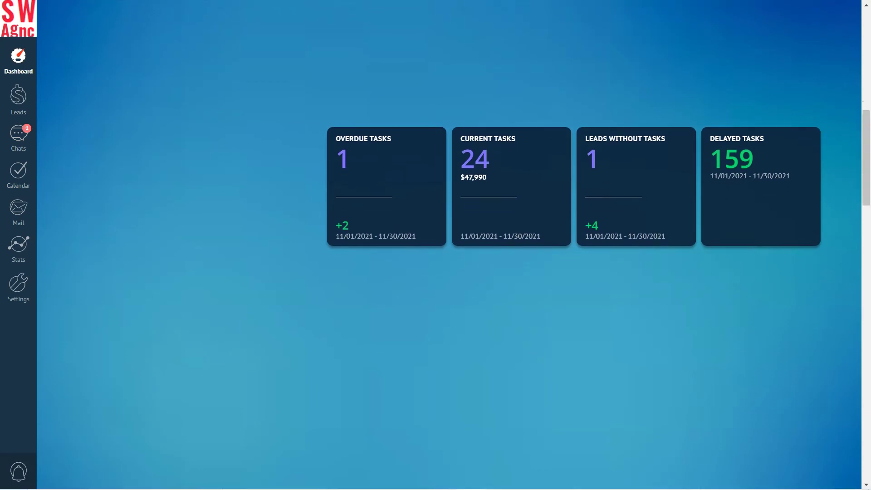
scroll(449, 245, "up", 3)
scroll(449, 245, "up", 3)
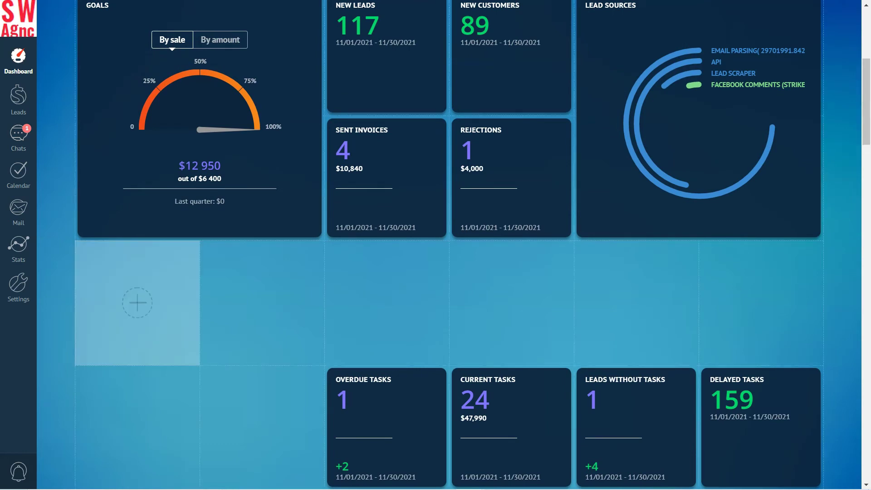
left_click(18, 96)
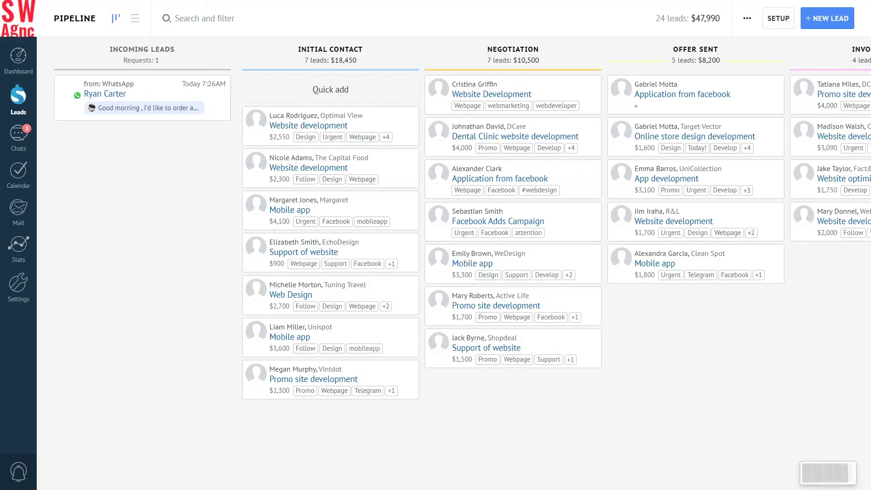
- Filter the leads pipeline to the four active stages, excluding Incoming leads
left_click(190, 18)
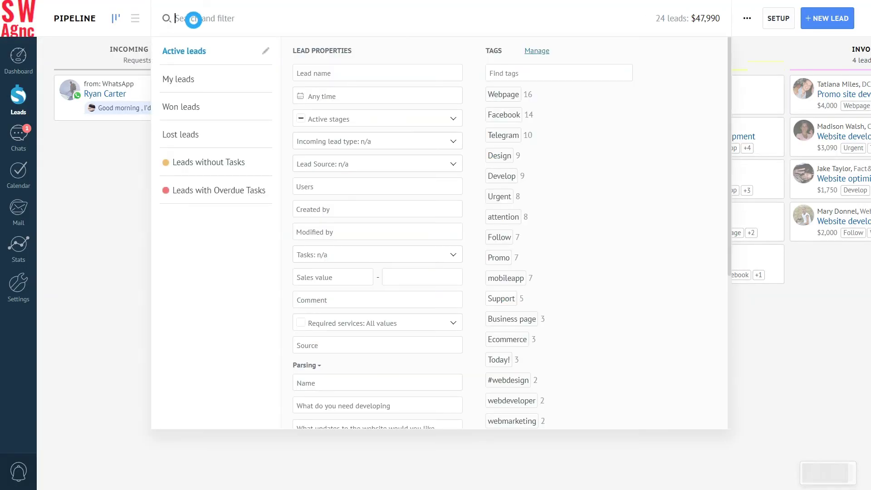
left_click(321, 119)
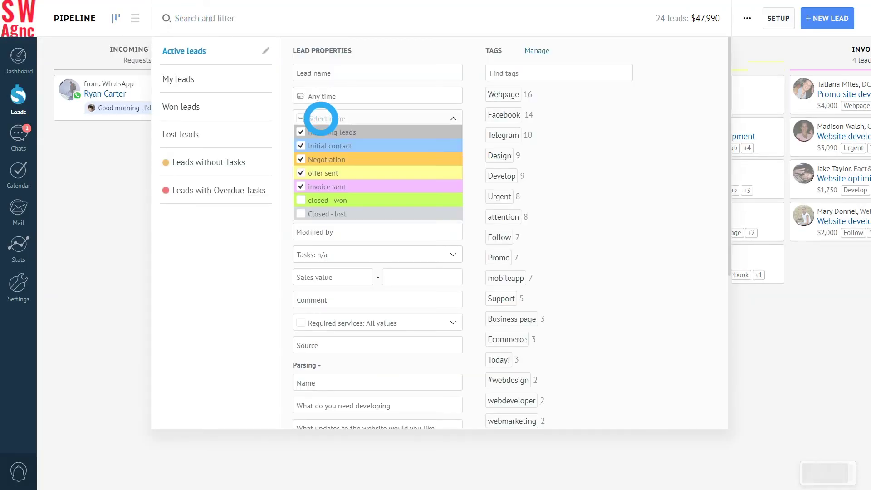
left_click(300, 132)
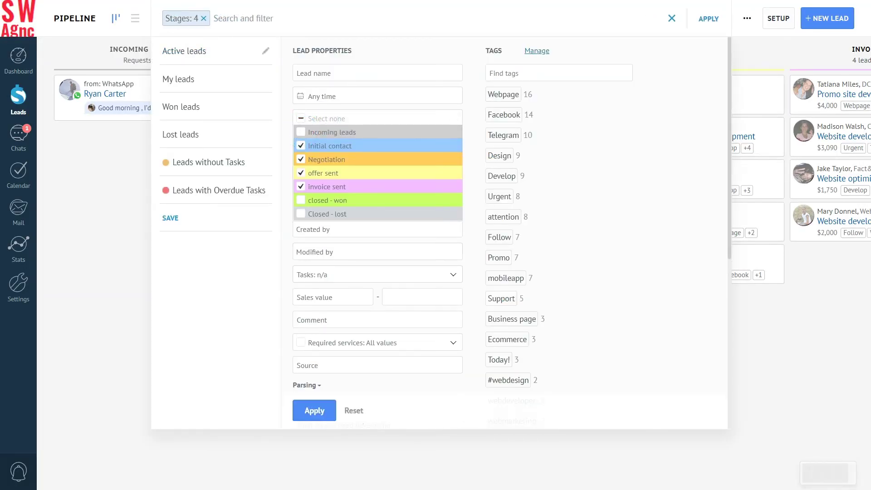
left_click(315, 408)
- Create a 'Leads in progress' chart widget on the dashboard counting 23 leads
left_click(671, 33)
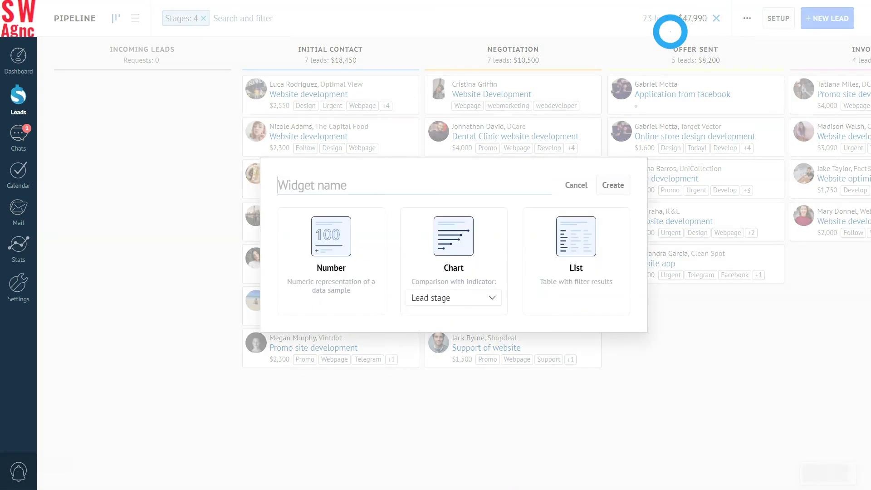
type("Leads in progress")
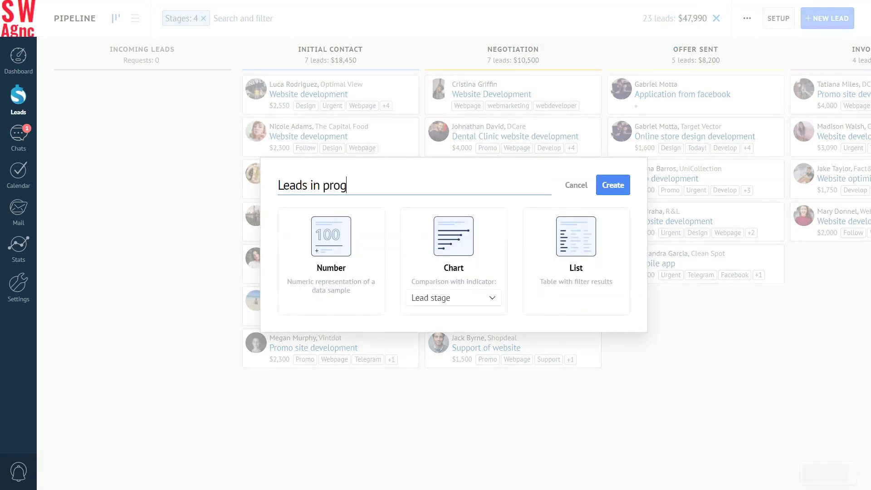
left_click(453, 247)
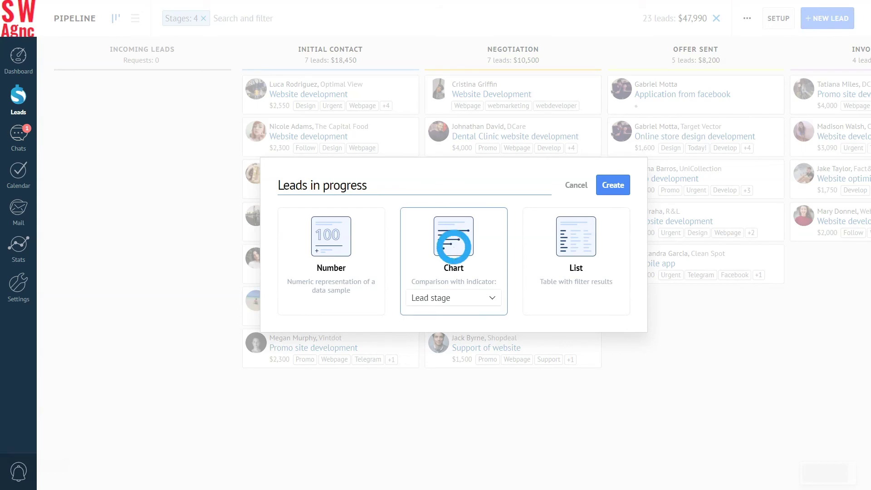
left_click(617, 185)
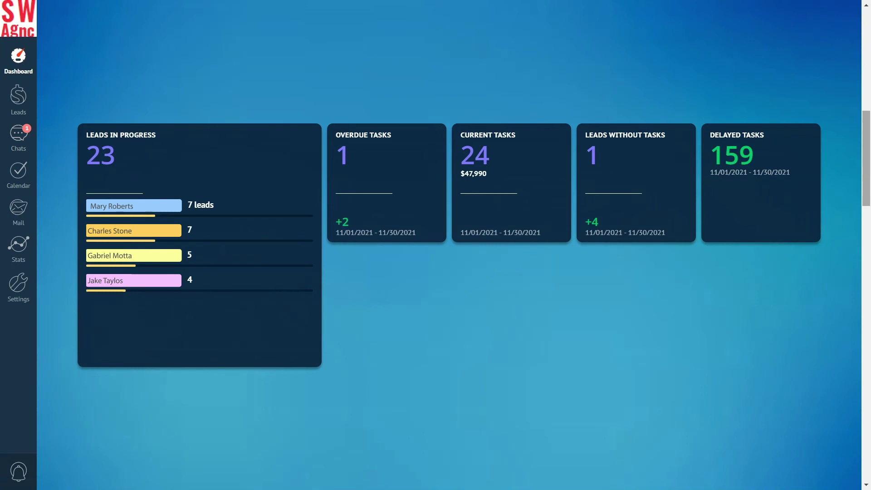
left_click(18, 283)
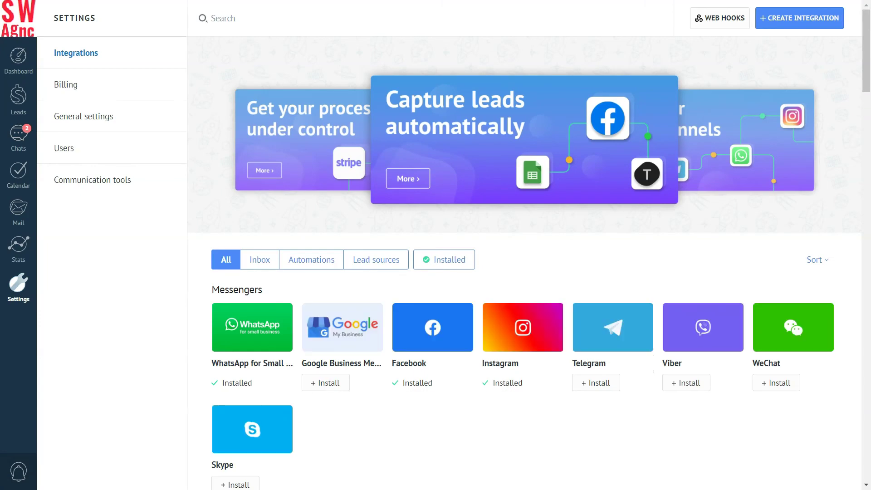
- In Communication tools, auto-close unread conversations after 1 day and enable Net Promoter Score assessment
left_click(81, 181)
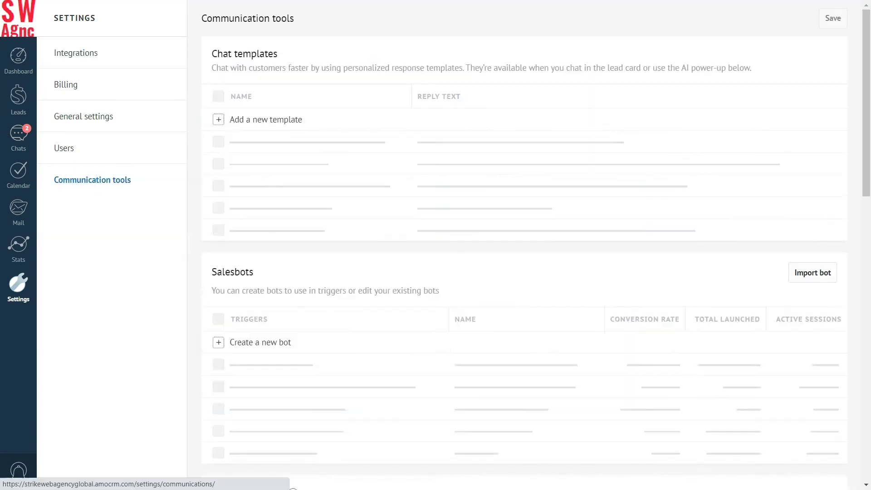
scroll(522, 244, "down", 15)
scroll(412, 207, "down", 8)
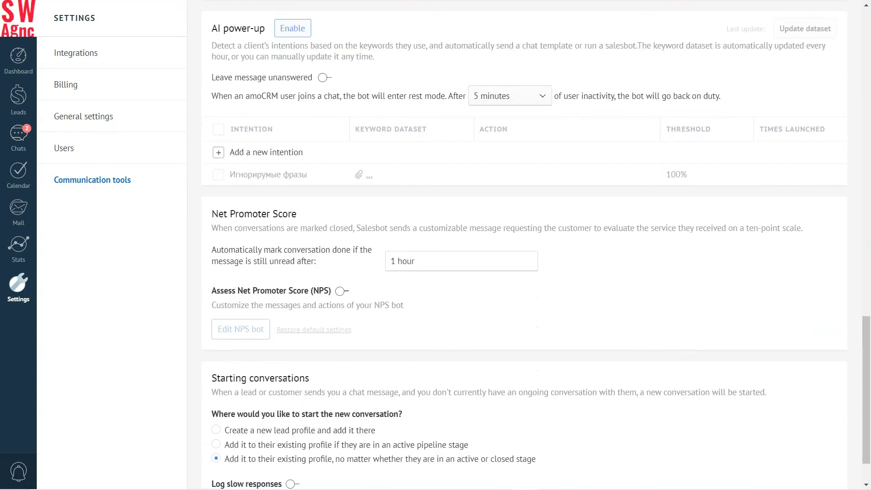
left_click(411, 206)
left_click(422, 266)
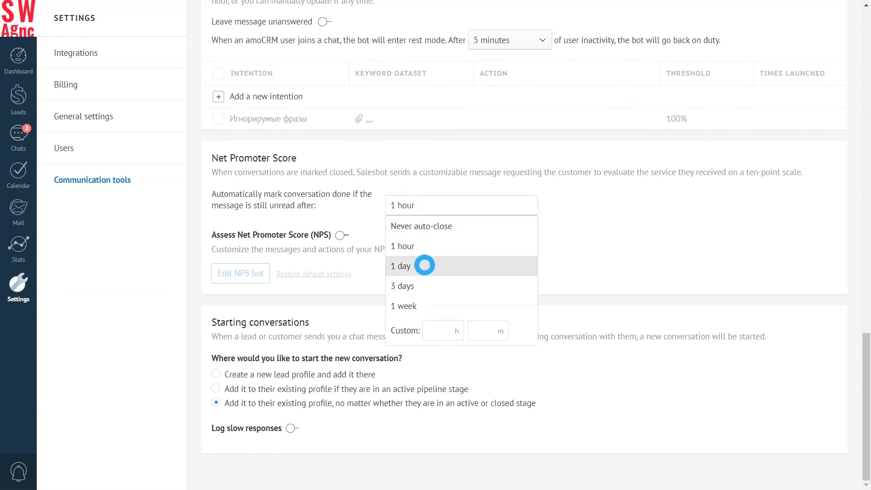
left_click(341, 235)
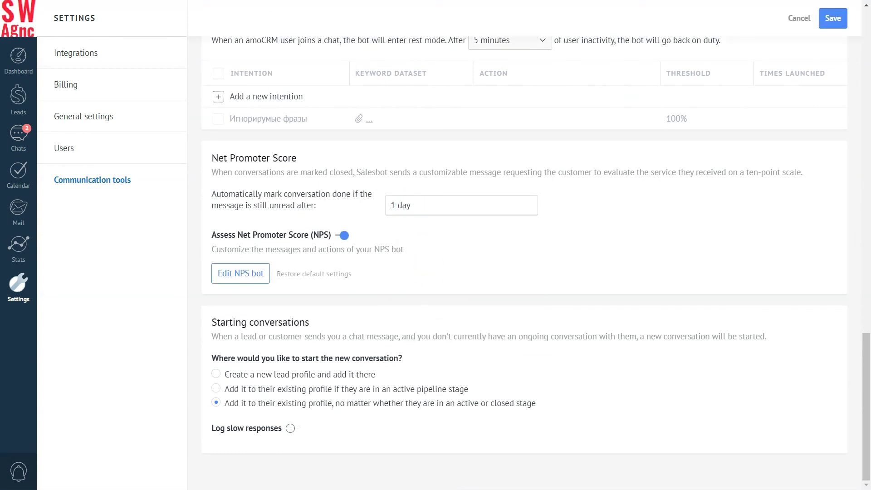
left_click(18, 57)
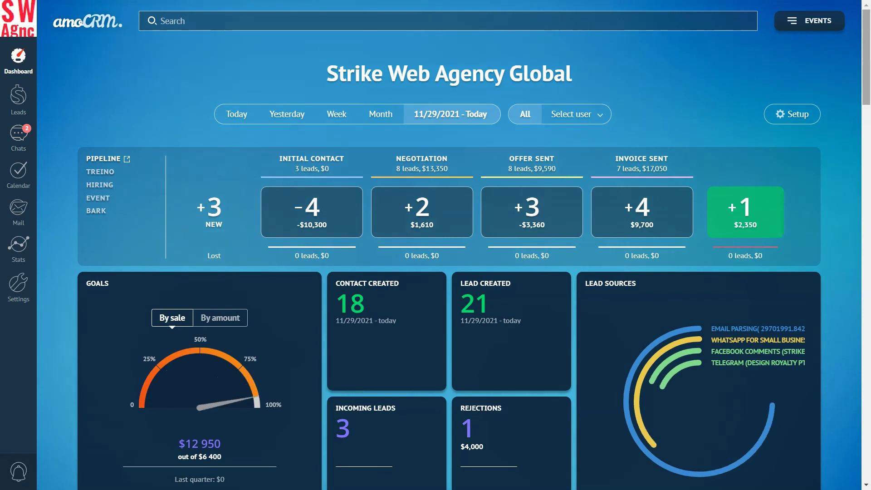
scroll(448, 245, "down", 13)
scroll(449, 245, "down", 9)
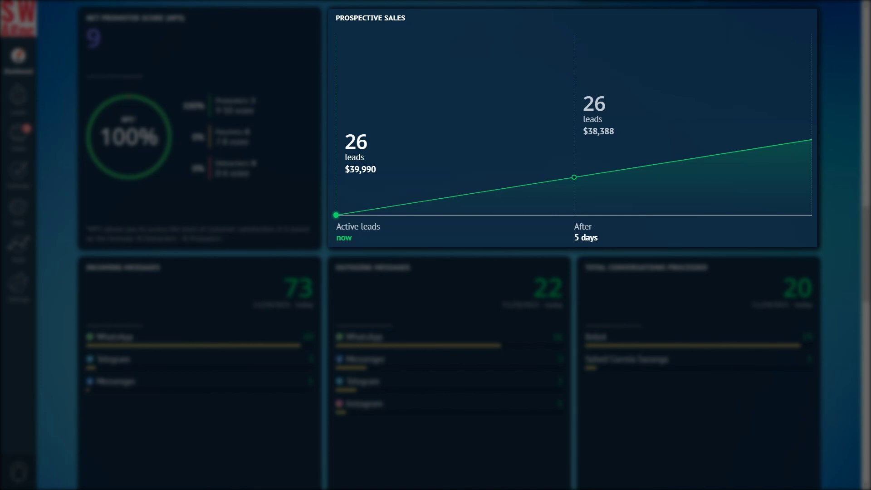
scroll(435, 245, "down", 1)
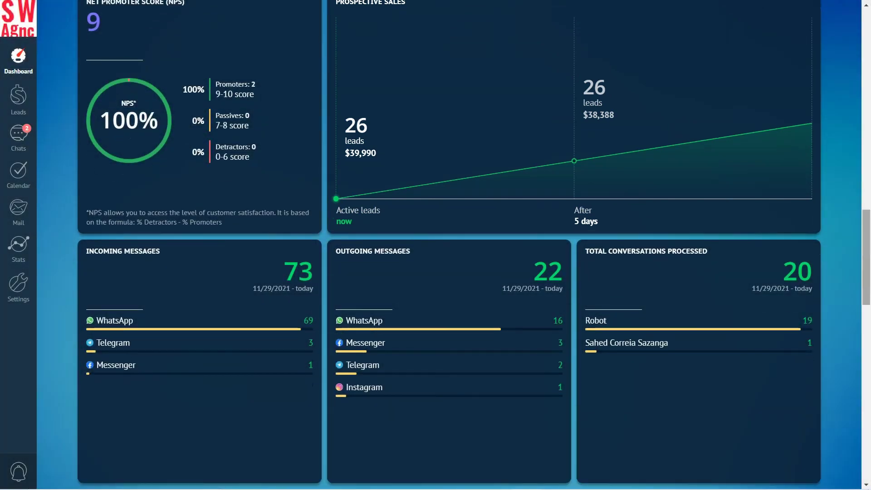